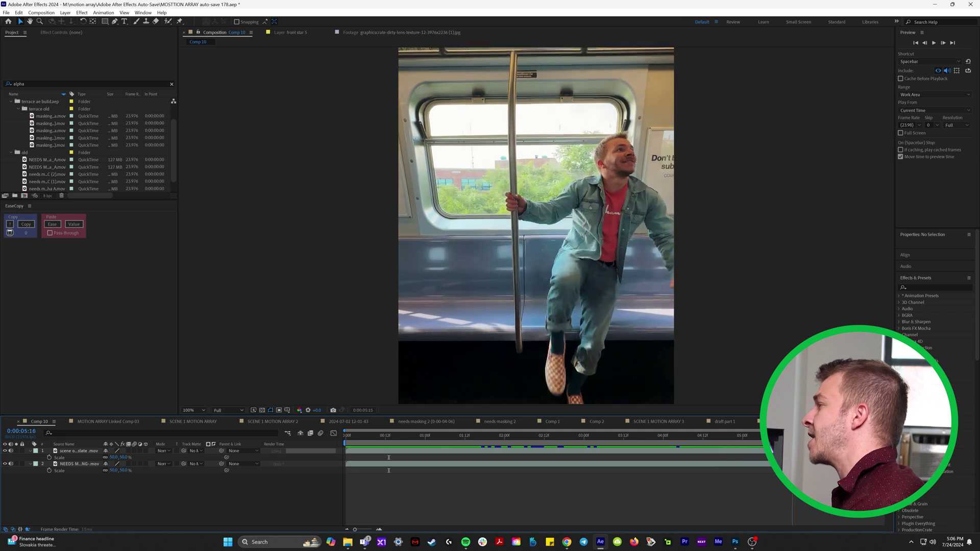
Solo the masked subway layer to check its alpha, then preview the composite with Starry Night behind the window.
{"action": "key", "text": "period"}
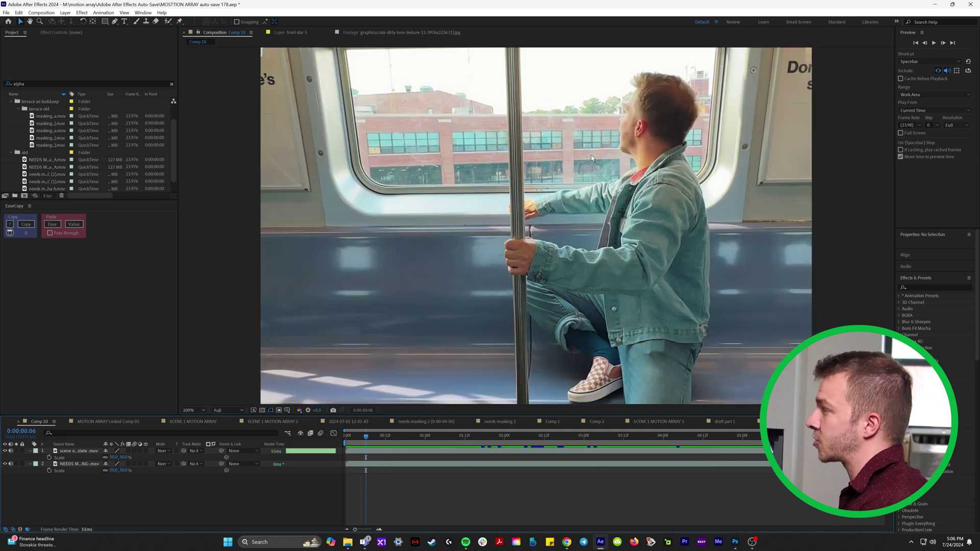
{"action": "scroll", "coordinate": [586, 195], "scroll_direction": "up", "scroll_amount": 2}
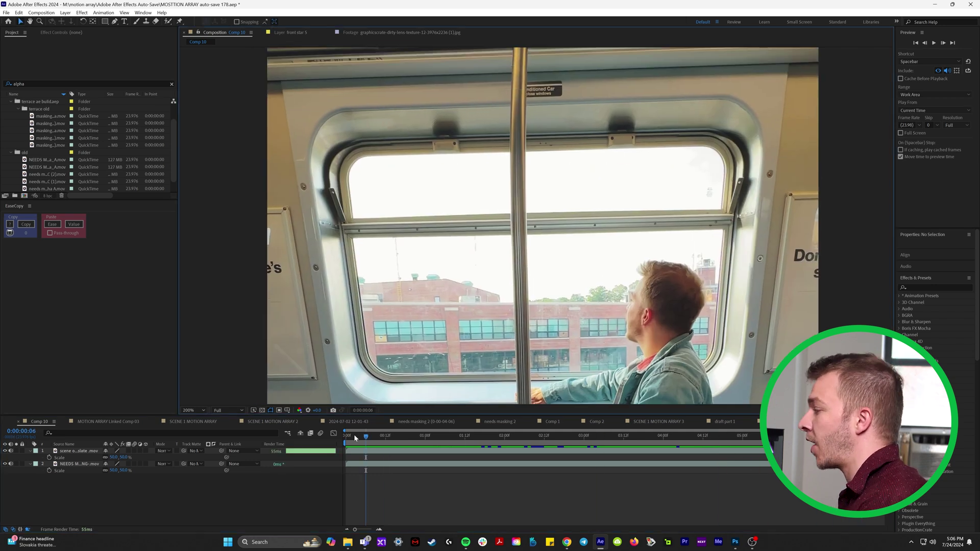
{"action": "key", "text": "space"}
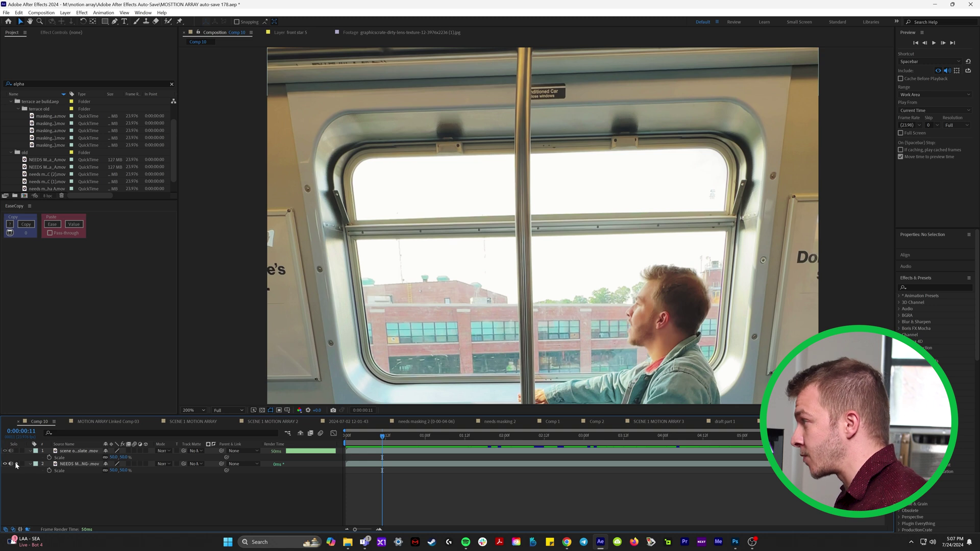
{"action": "left_click", "coordinate": [16, 464]}
{"action": "left_click_drag", "start_coordinate": [383, 436], "coordinate": [693, 462]}
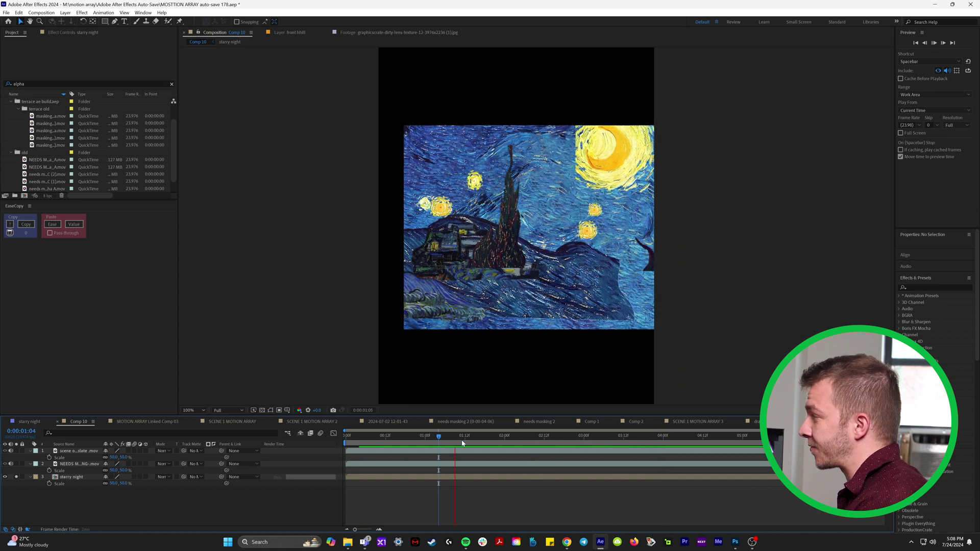
{"action": "left_click", "coordinate": [17, 477]}
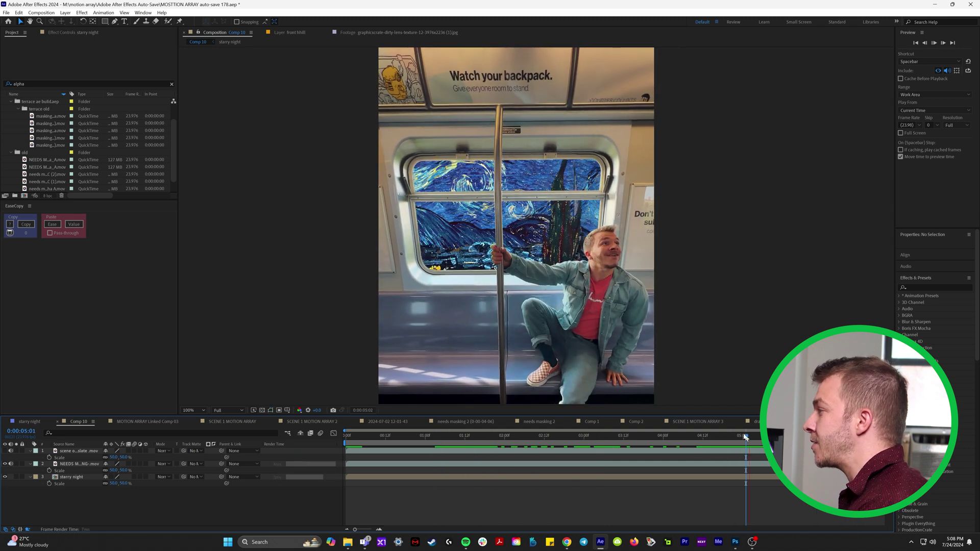
{"action": "key", "text": "space"}
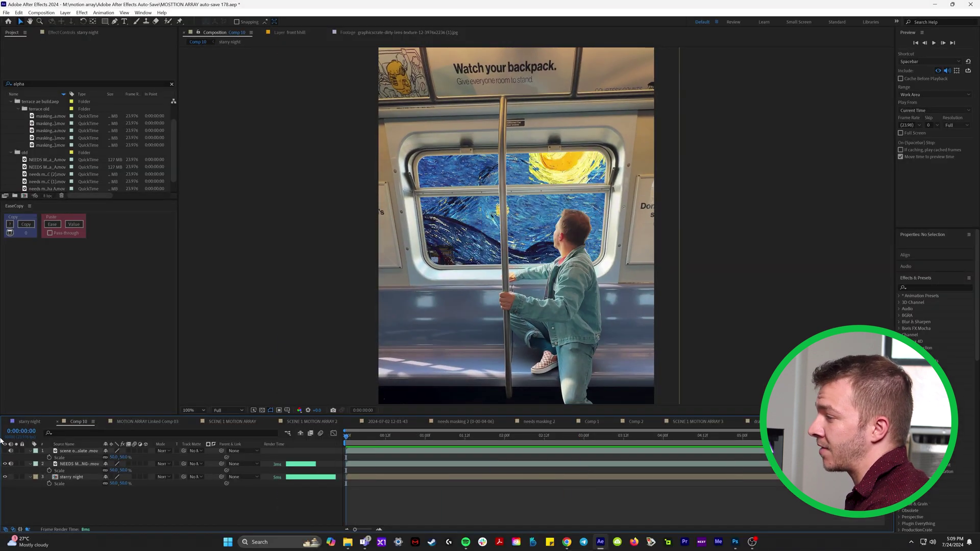
Select the colored slate footage and play the shot from the start to watch the window move.
{"action": "left_click", "coordinate": [380, 445]}
{"action": "key", "text": "Home"}
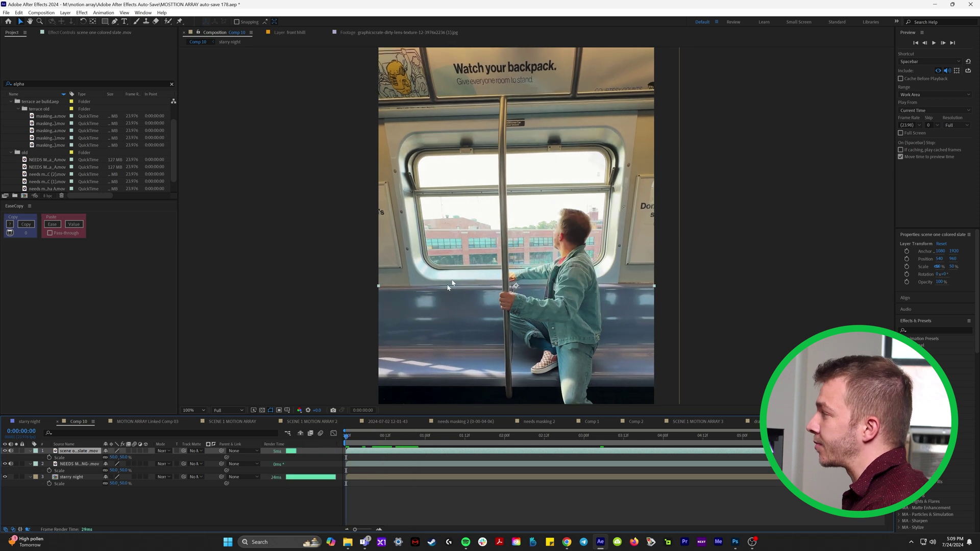
{"action": "scroll", "coordinate": [560, 237], "scroll_direction": "up", "scroll_amount": 4}
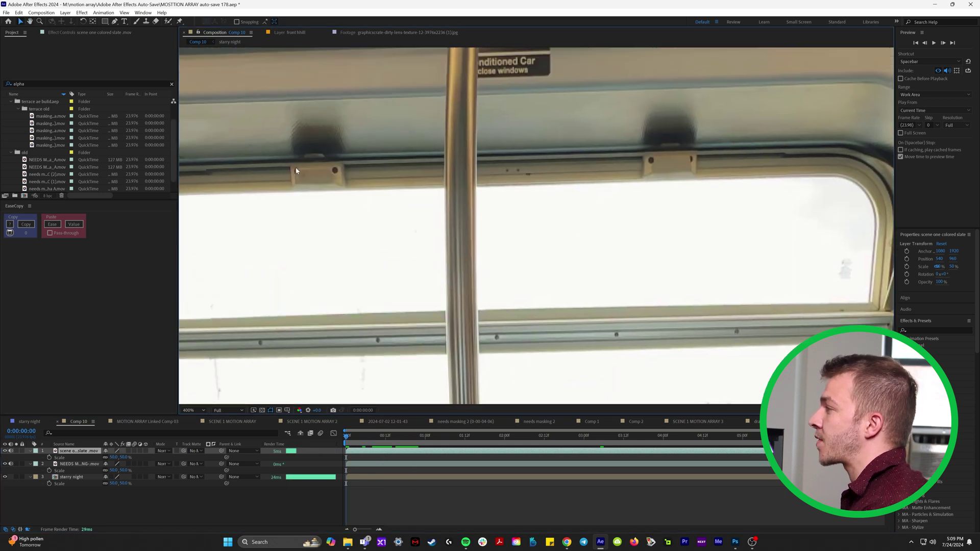
{"action": "key", "text": "space"}
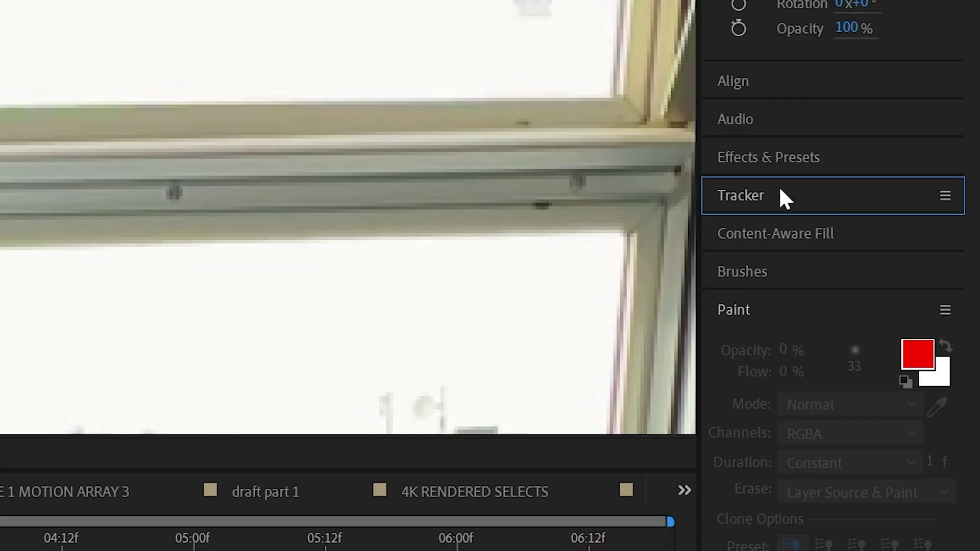
Start a position-and-rotation motion track, place Track Point 1 on the window latch, and analyze forward.
{"action": "left_click", "coordinate": [922, 332]}
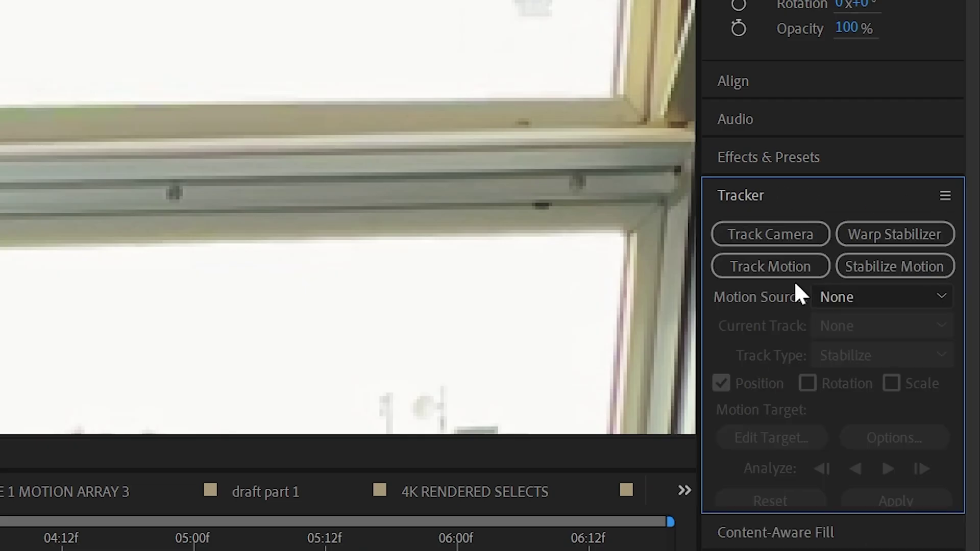
{"action": "left_click", "coordinate": [791, 268]}
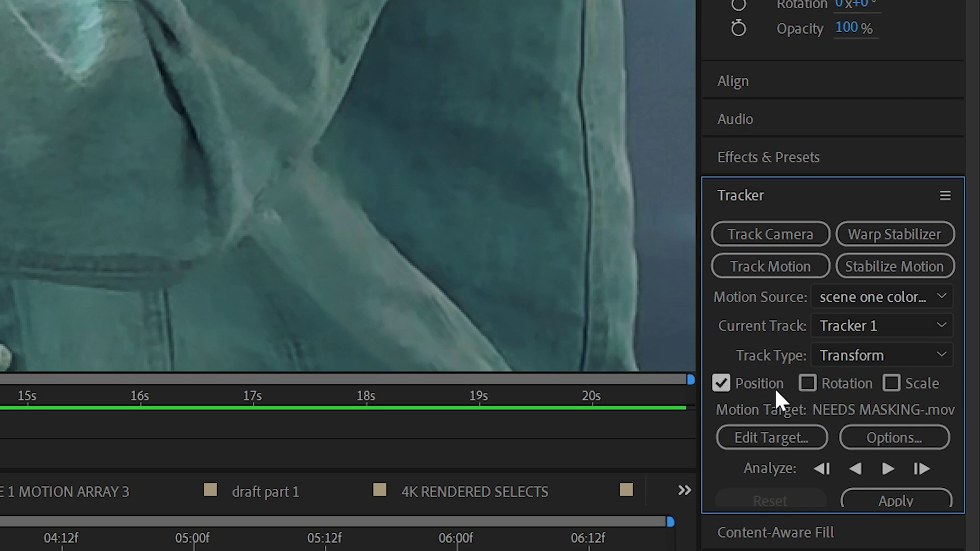
{"action": "left_click", "coordinate": [809, 384]}
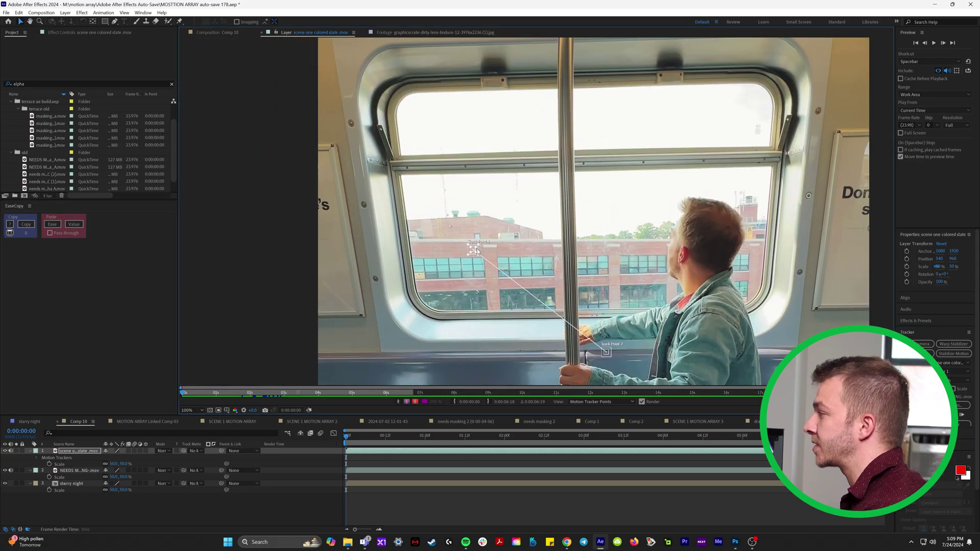
{"action": "left_click_drag", "start_coordinate": [477, 251], "coordinate": [521, 158]}
{"action": "scroll", "coordinate": [520, 158], "scroll_direction": "up", "scroll_amount": 1}
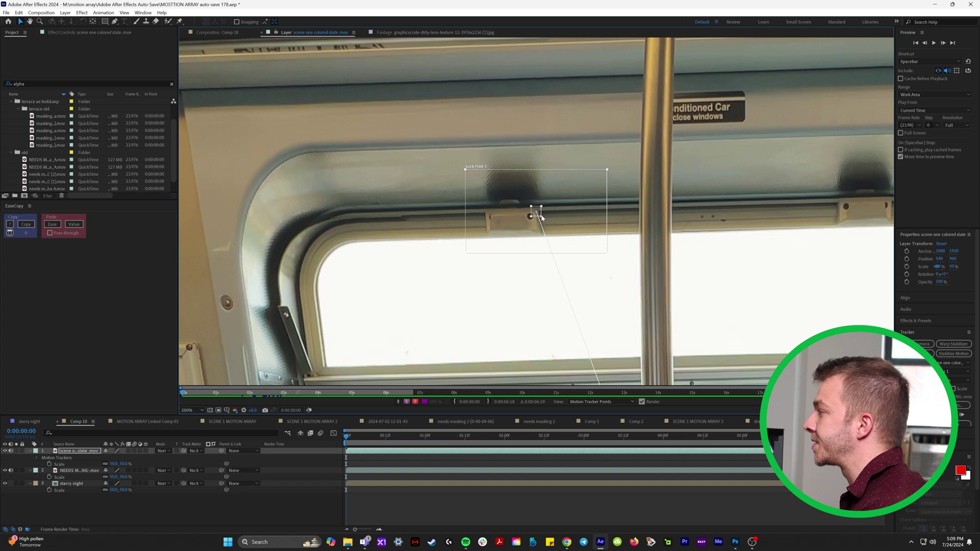
{"action": "scroll", "coordinate": [542, 217], "scroll_direction": "up", "scroll_amount": 1}
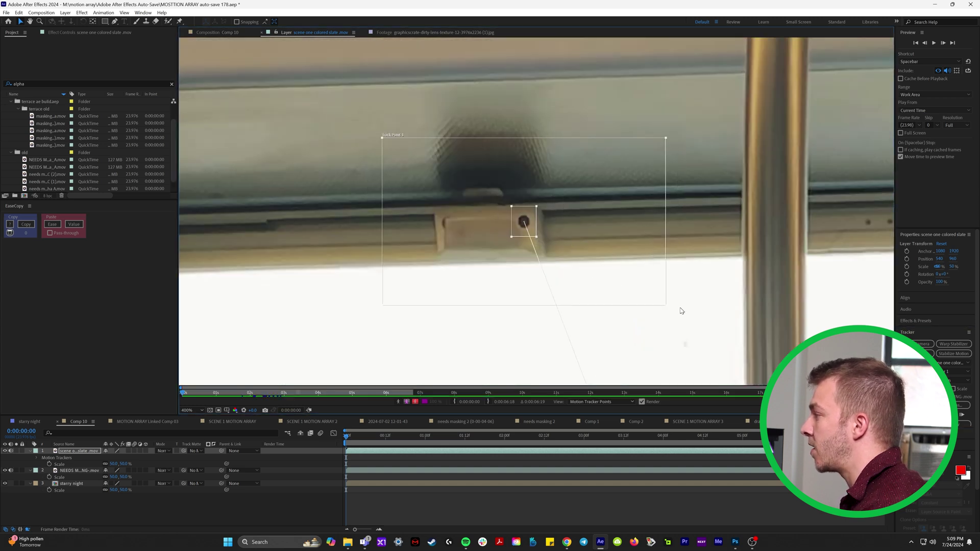
{"action": "scroll", "coordinate": [668, 309], "scroll_direction": "right", "scroll_amount": 5}
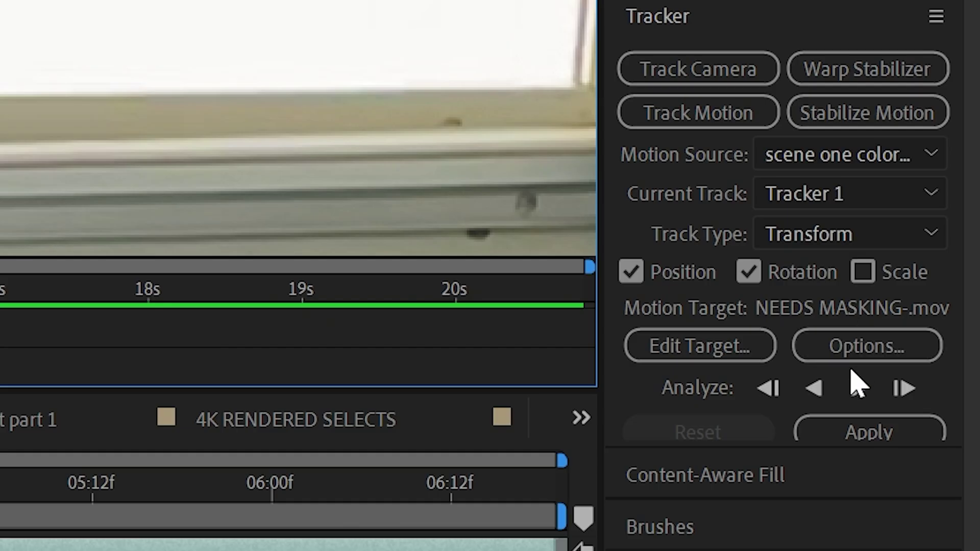
{"action": "left_click", "coordinate": [870, 398]}
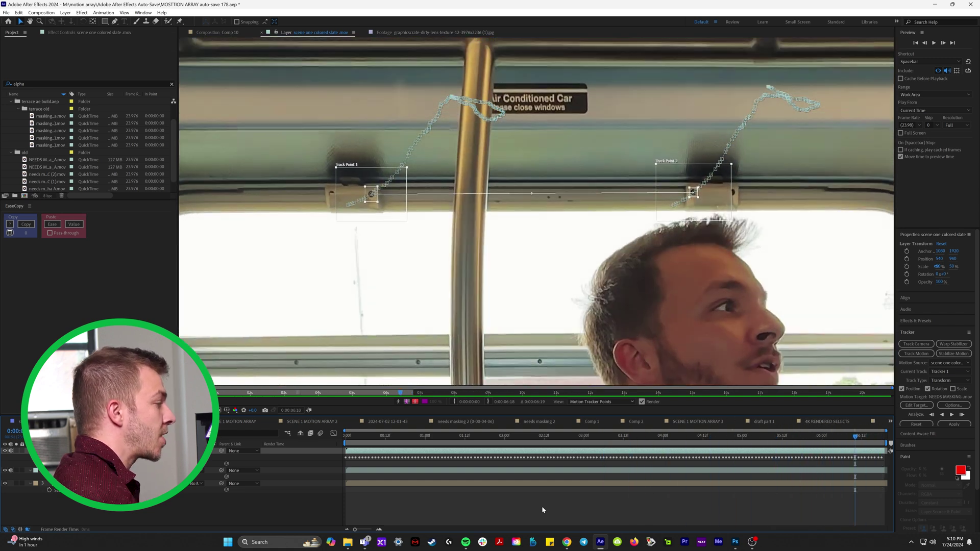
Add a new Null Object layer to the comp.
{"action": "left_click", "coordinate": [65, 12]}
{"action": "mouse_move", "coordinate": [82, 22]}
{"action": "left_click", "coordinate": [203, 57]}
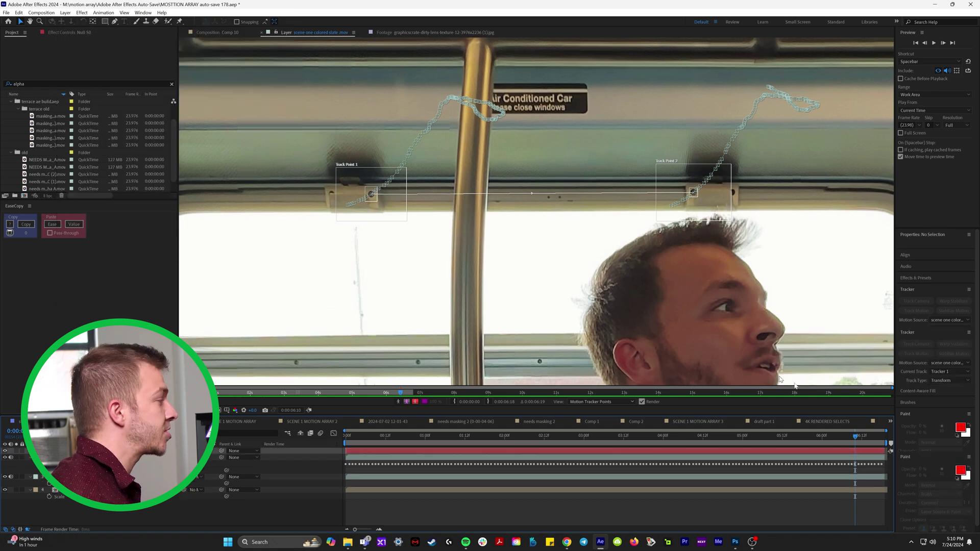
Set the tracker's motion target to Null 50 and apply the tracking data.
{"action": "left_click", "coordinate": [909, 406]}
{"action": "left_click", "coordinate": [426, 199]}
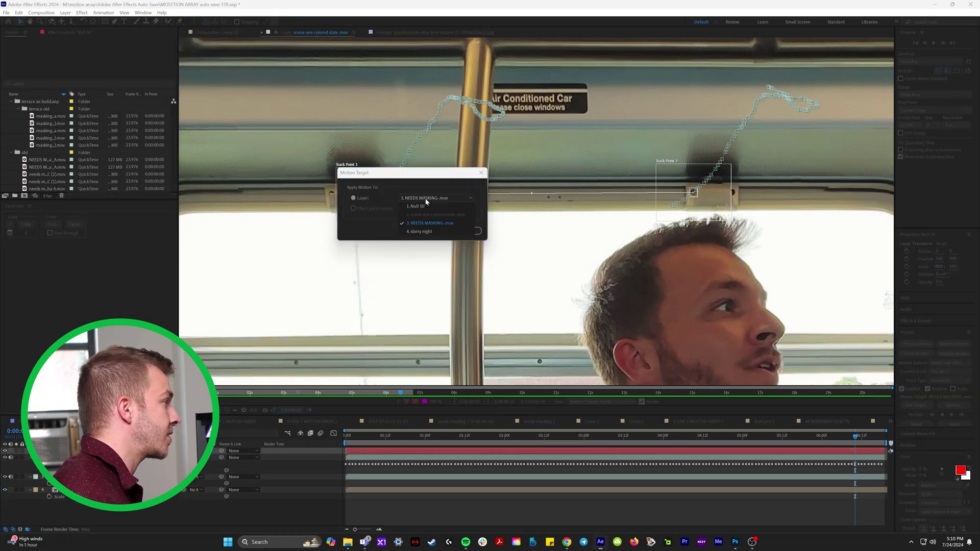
{"action": "left_click", "coordinate": [429, 206]}
{"action": "left_click", "coordinate": [422, 231]}
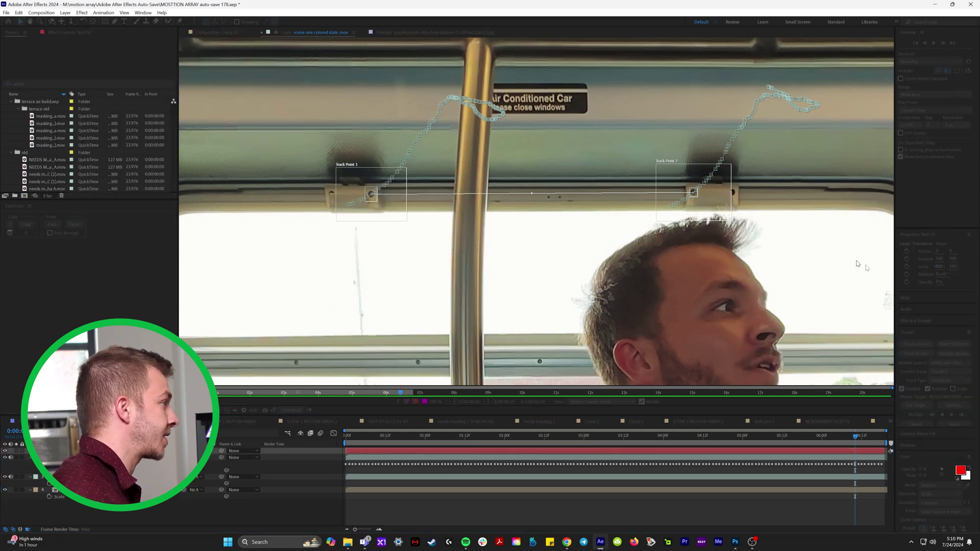
{"action": "left_click", "coordinate": [954, 425]}
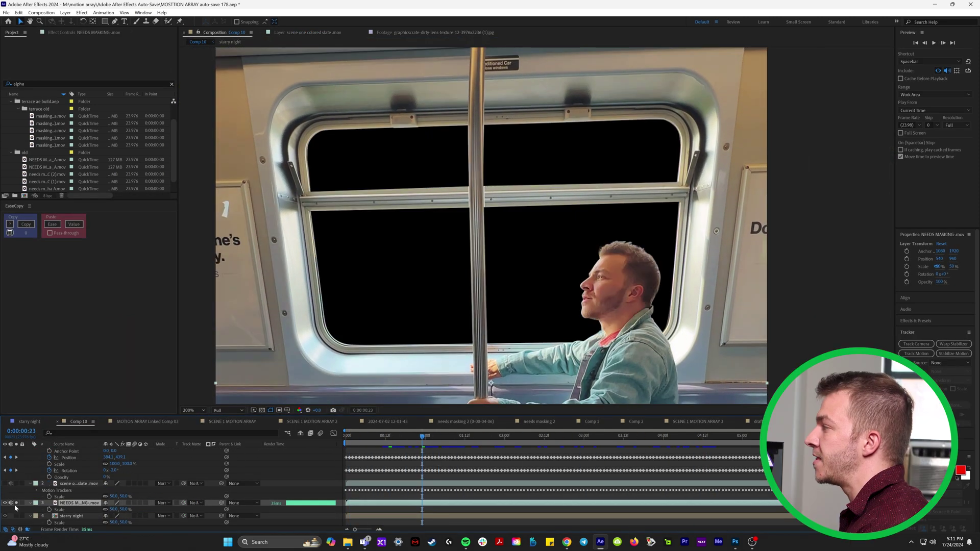
Solo the Starry Night layer and scrub through to check its placement, then un-solo it.
{"action": "left_click", "coordinate": [15, 516]}
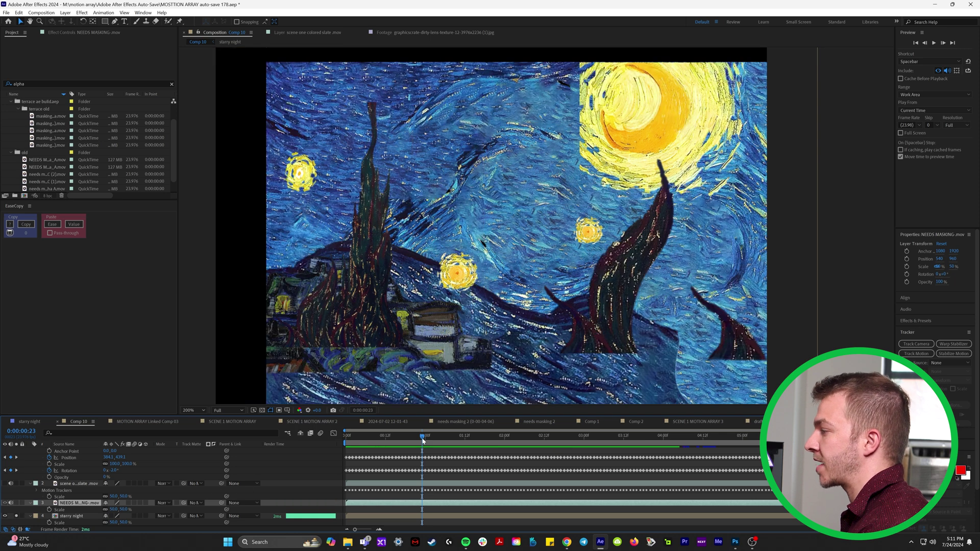
{"action": "left_click_drag", "start_coordinate": [422, 441], "coordinate": [511, 451]}
{"action": "left_click", "coordinate": [16, 517]}
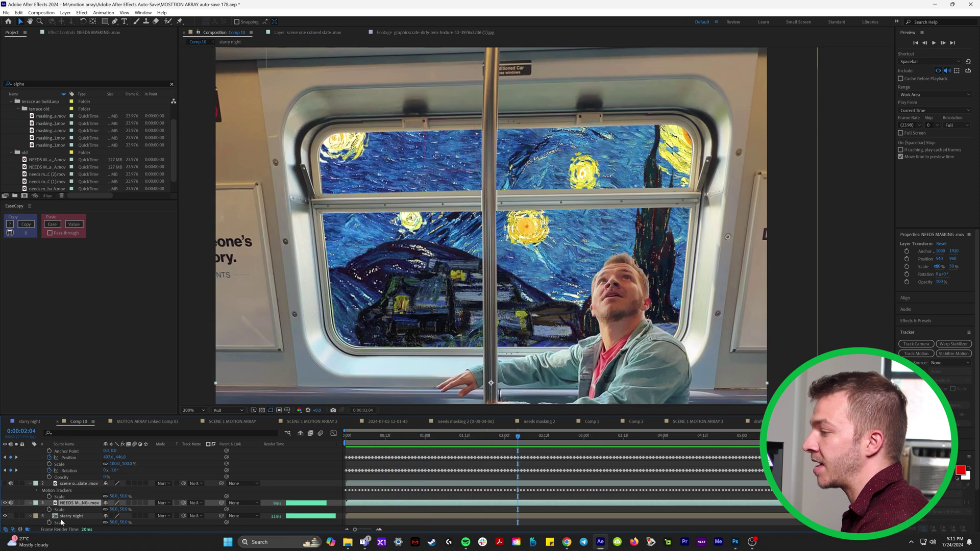
Parent the Starry Night layer to Null 50 and preview the tracked composite.
{"action": "left_click_drag", "start_coordinate": [222, 516], "coordinate": [87, 465]}
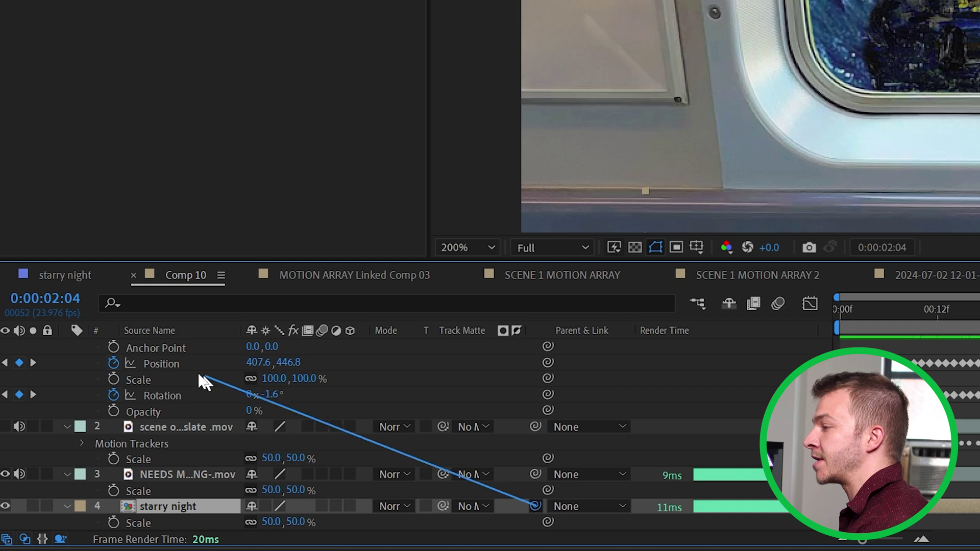
{"action": "left_click_drag", "start_coordinate": [200, 376], "coordinate": [149, 350]}
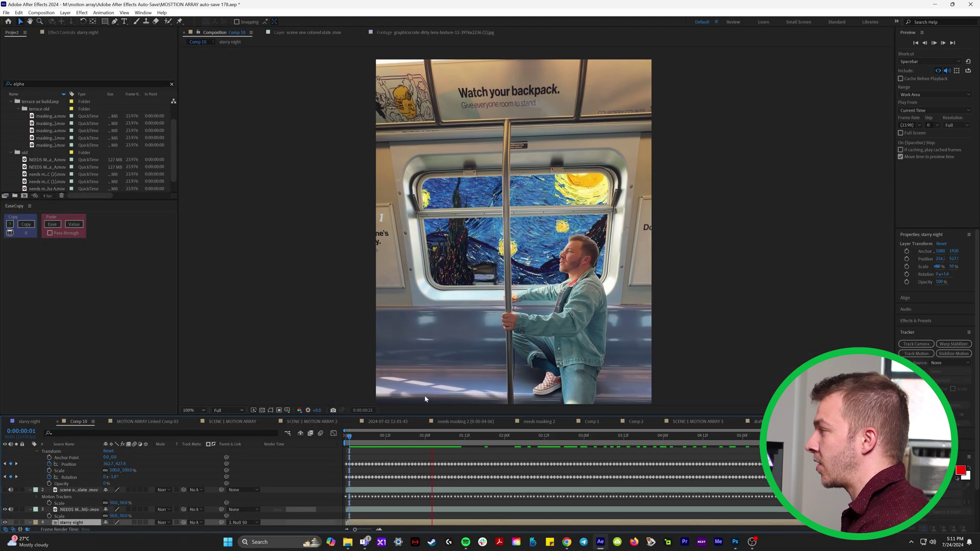
{"action": "key", "text": "period"}
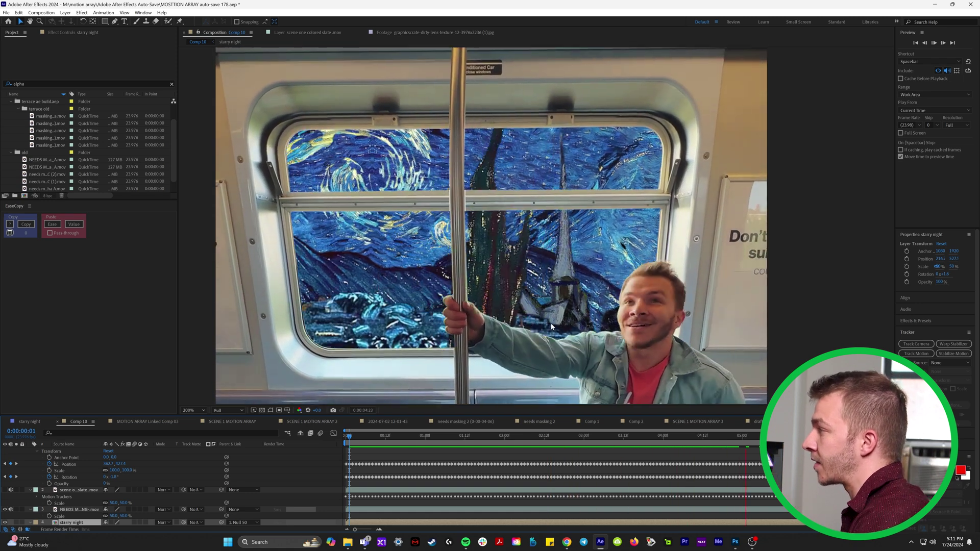
{"action": "key", "text": "comma"}
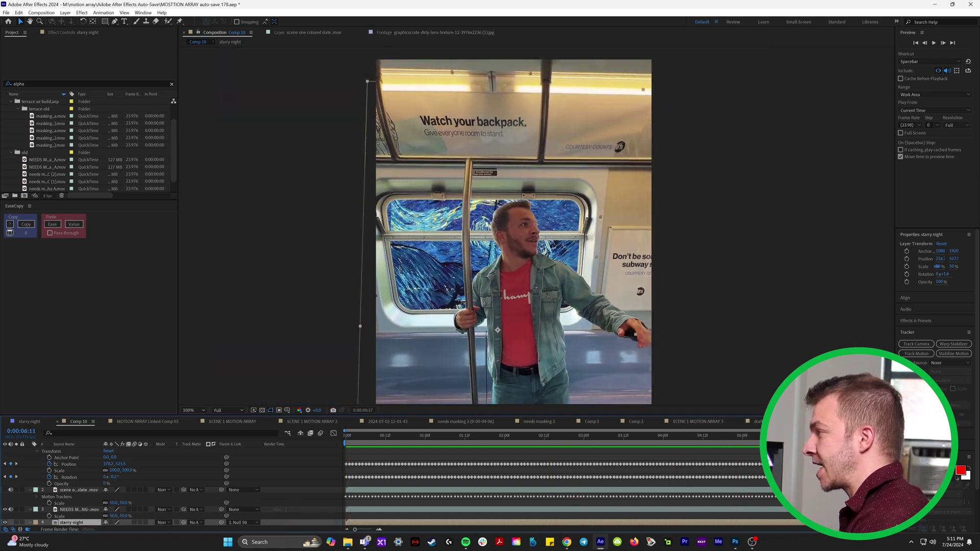
{"action": "key", "text": "space"}
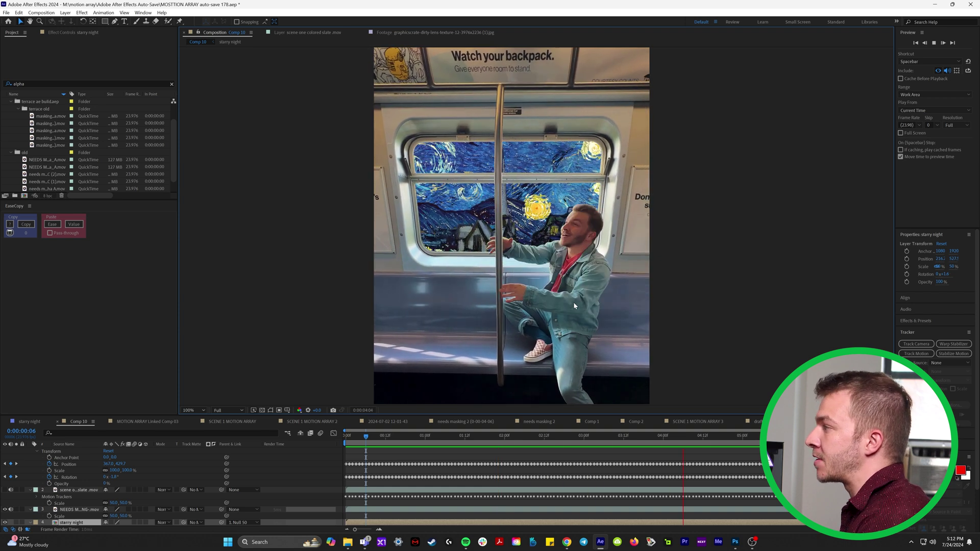
{"action": "key", "text": "space"}
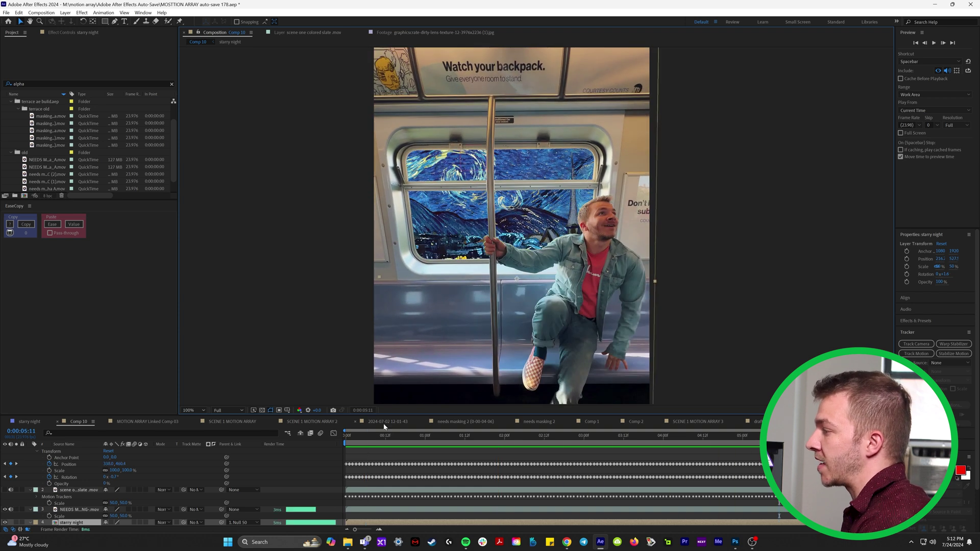
{"action": "key", "text": "space"}
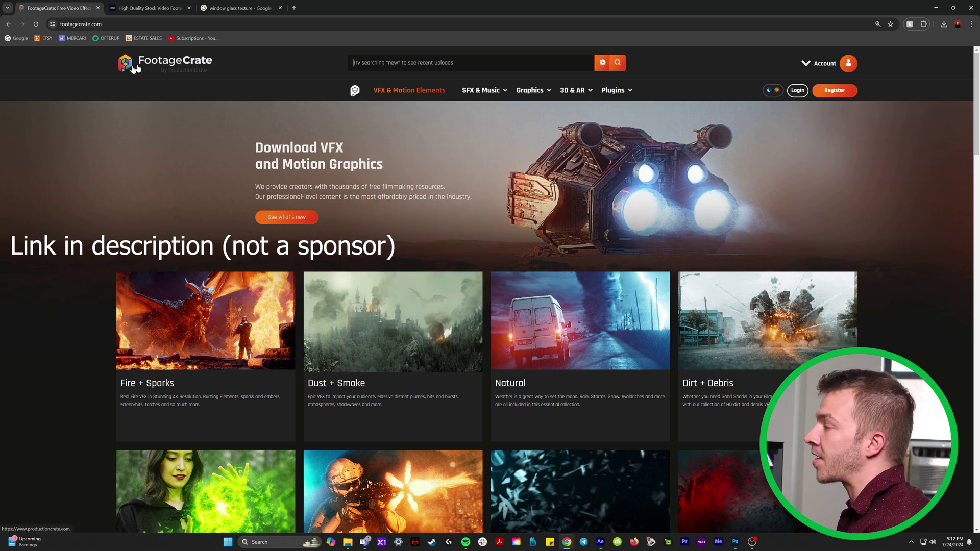
Browse the Lens and Glass overlays gallery and look at a dirty lens texture's page.
{"action": "mouse_move", "coordinate": [522, 95]}
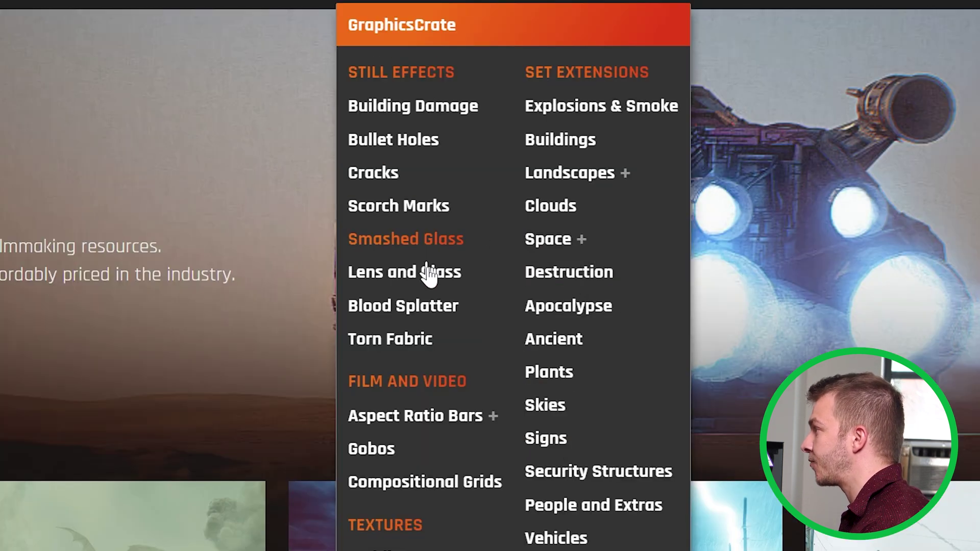
{"action": "left_click", "coordinate": [423, 271]}
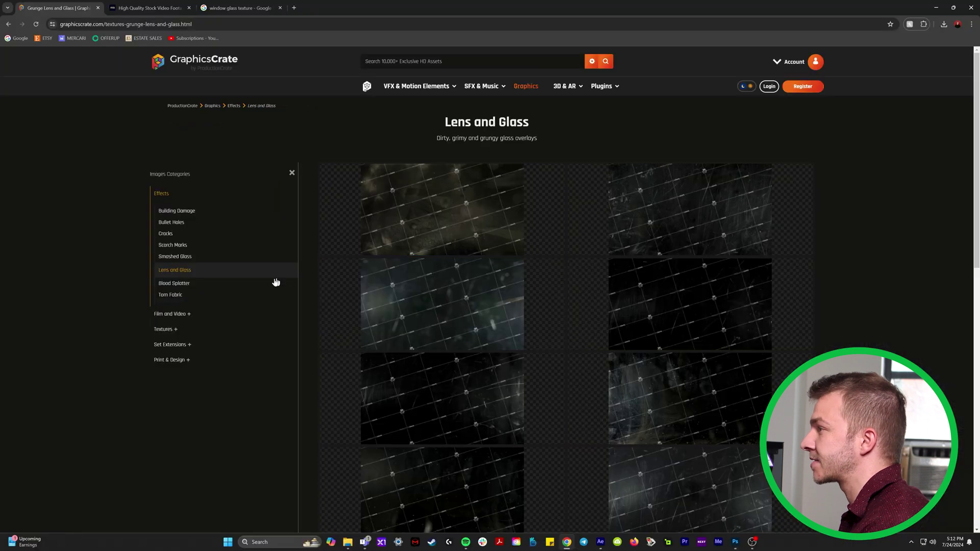
{"action": "scroll", "coordinate": [556, 207], "scroll_direction": "down", "scroll_amount": 3}
{"action": "left_click", "coordinate": [508, 220]}
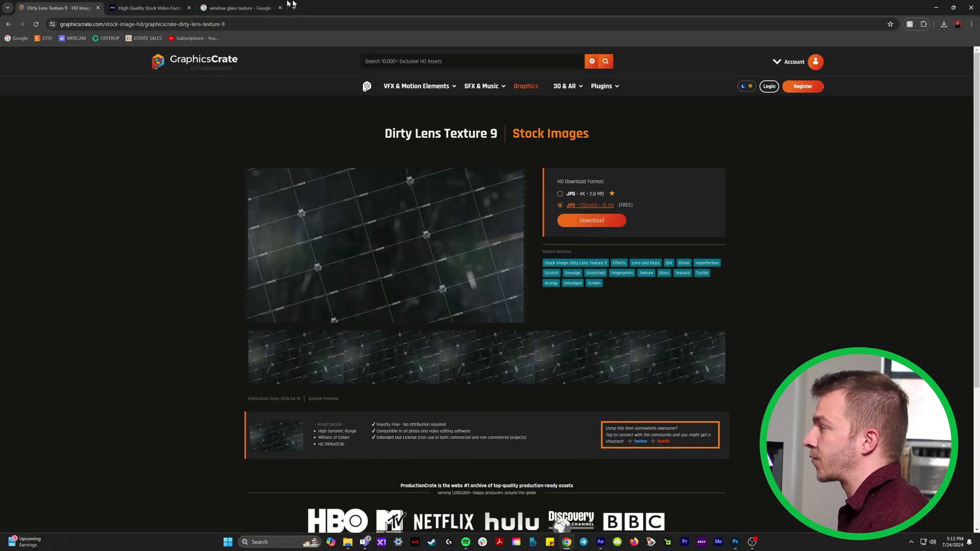
{"action": "left_click", "coordinate": [8, 25]}
Download a dirty lens texture at the full 3976x2236 size.
{"action": "scroll", "coordinate": [460, 301], "scroll_direction": "down", "scroll_amount": 2}
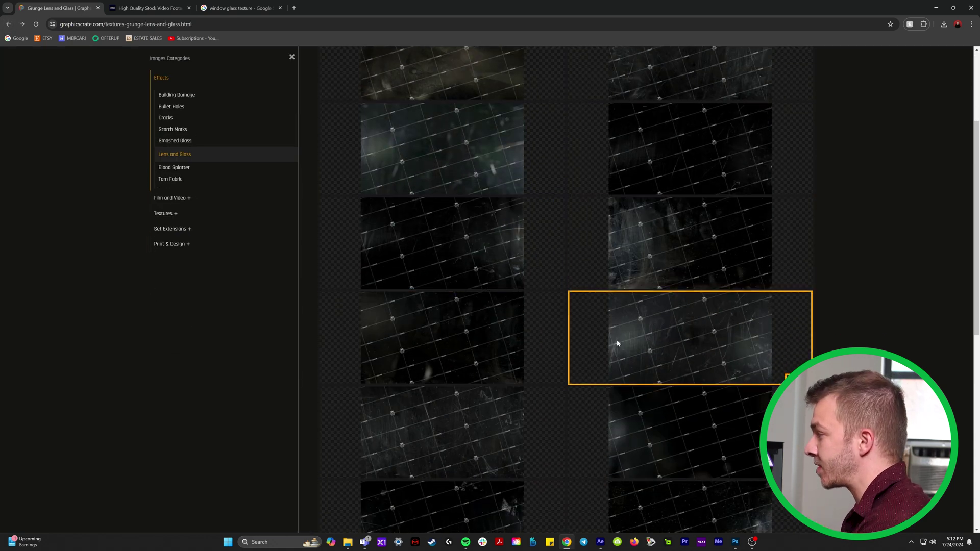
{"action": "scroll", "coordinate": [617, 339], "scroll_direction": "down", "scroll_amount": 3}
{"action": "scroll", "coordinate": [617, 344], "scroll_direction": "down", "scroll_amount": 3}
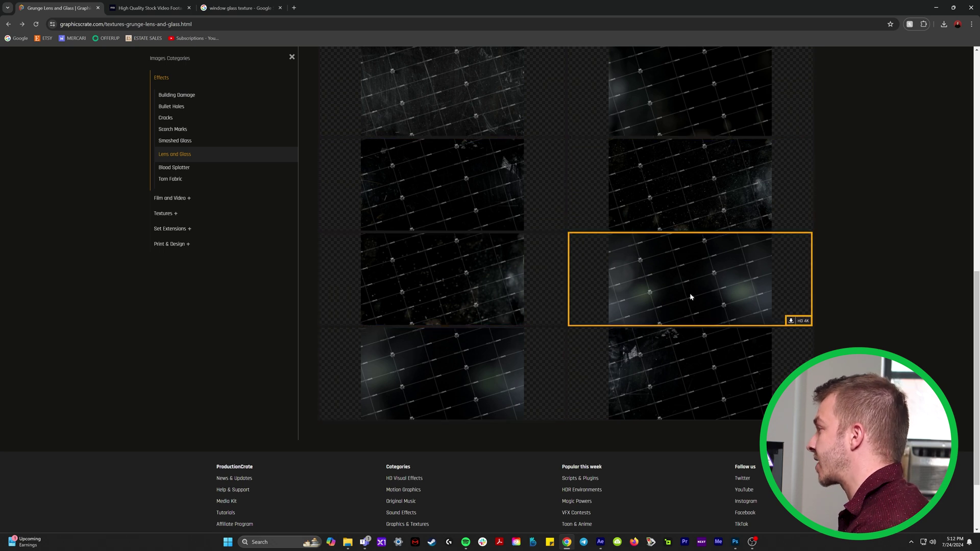
{"action": "left_click", "coordinate": [790, 321]}
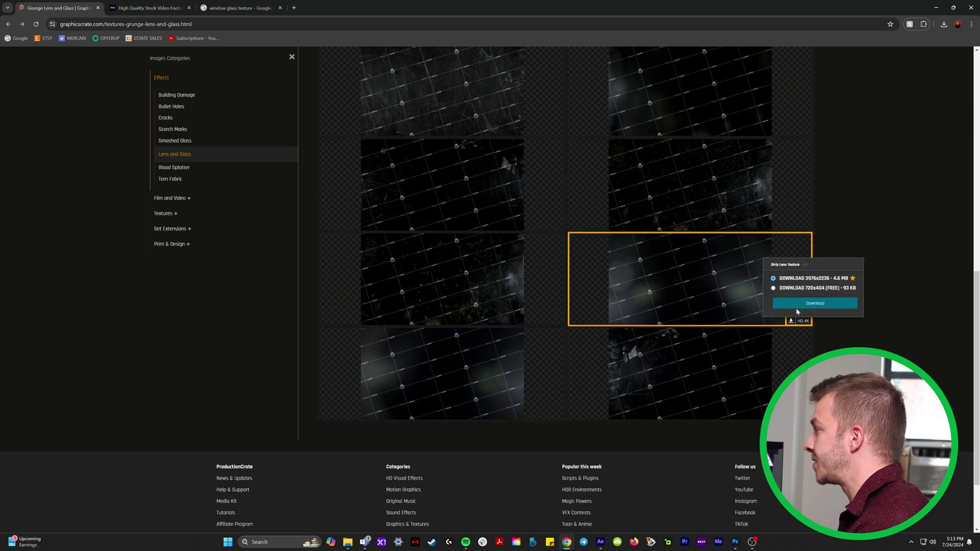
{"action": "left_click", "coordinate": [789, 308]}
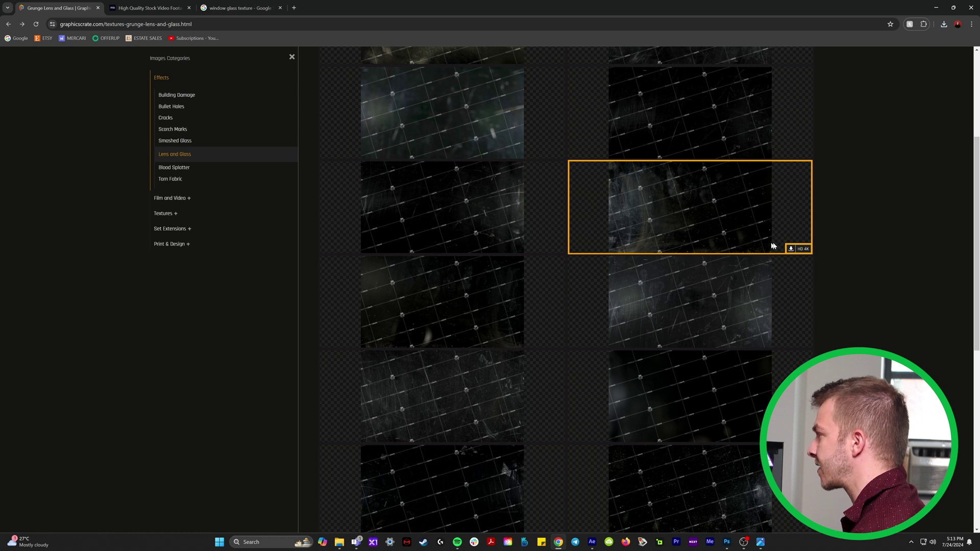
{"action": "left_click", "coordinate": [790, 249]}
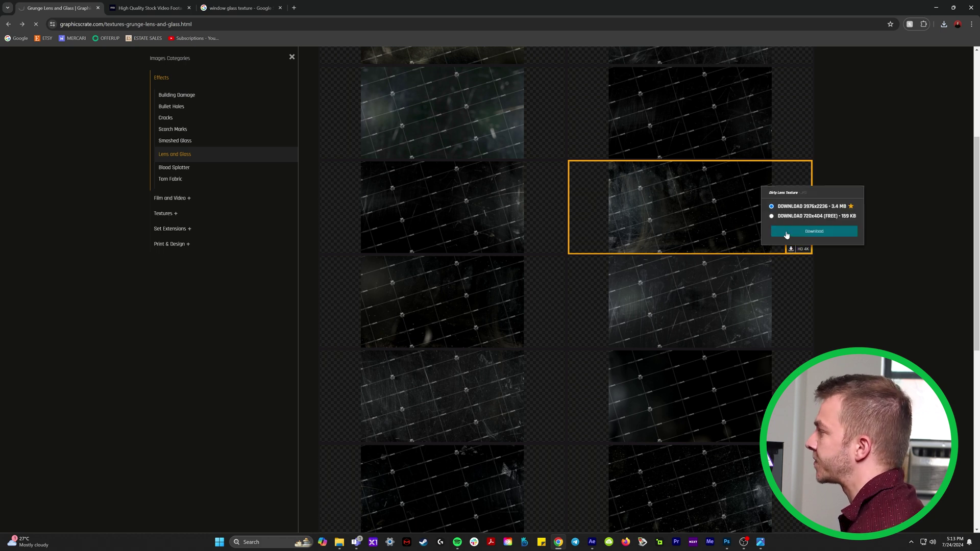
{"action": "left_click", "coordinate": [787, 234]}
Drag the dirty-lens JPG from Photos into Comp 10 and scale it down to 26%.
{"action": "key", "text": "alt+Tab"}
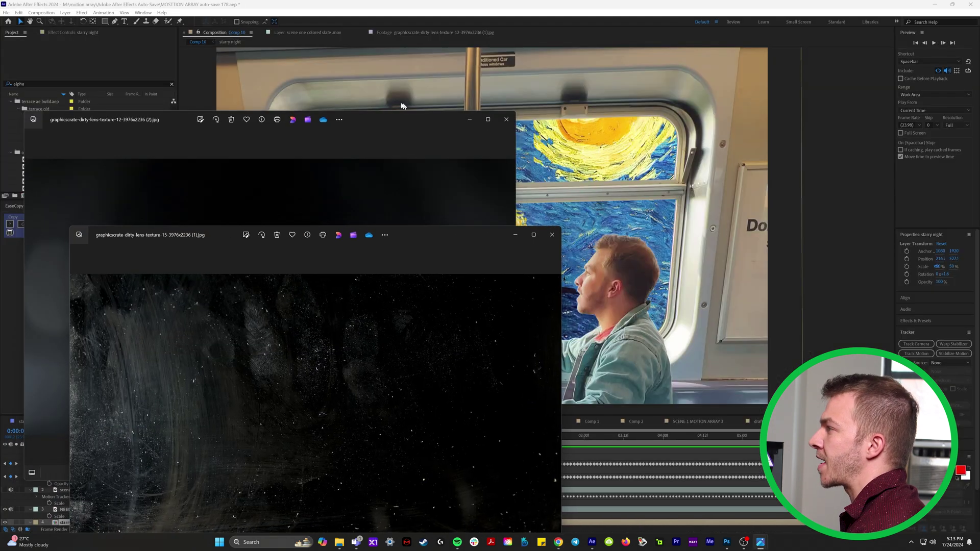
{"action": "left_click_drag", "start_coordinate": [386, 73], "coordinate": [386, 70]}
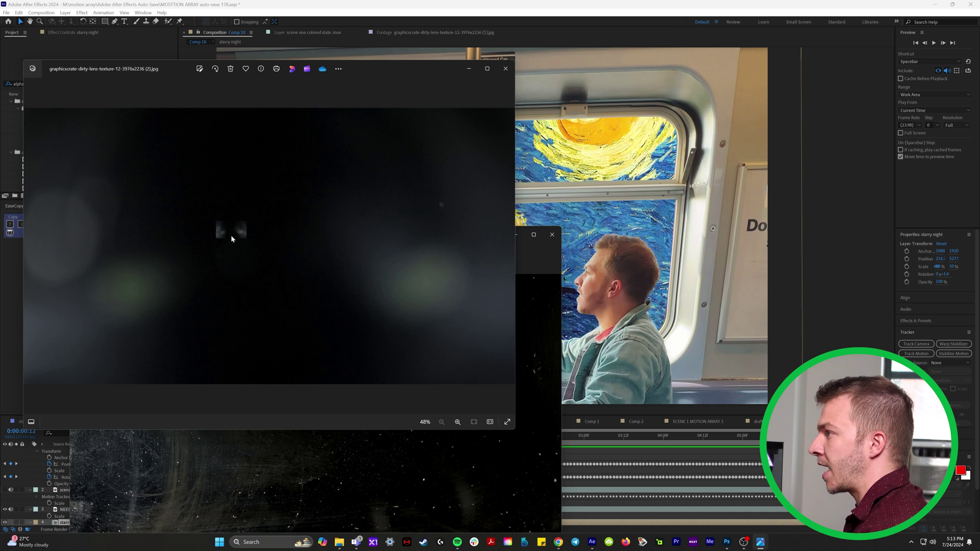
{"action": "left_click_drag", "start_coordinate": [612, 447], "coordinate": [613, 447]}
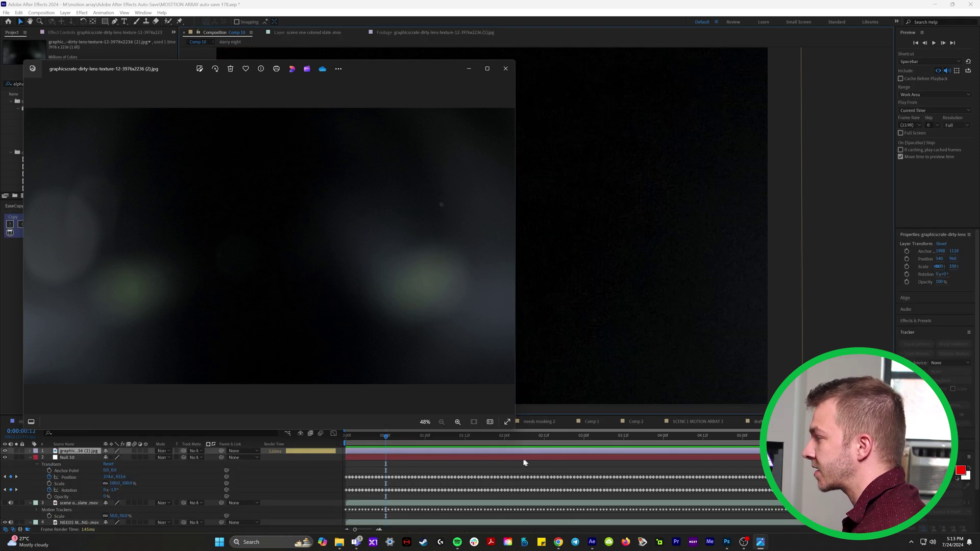
{"action": "left_click", "coordinate": [106, 459]}
{"action": "left_click_drag", "start_coordinate": [106, 459], "coordinate": [77, 458]}
Move the lens texture over the window, lower it in the stack, and shrink it to 21%.
{"action": "scroll", "coordinate": [526, 265], "scroll_direction": "up", "scroll_amount": 2}
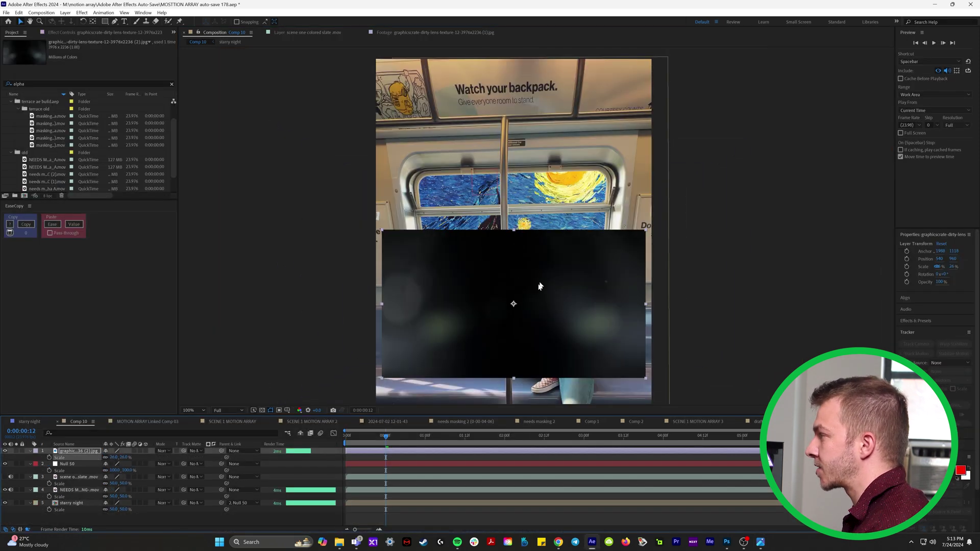
{"action": "left_click_drag", "start_coordinate": [518, 284], "coordinate": [503, 232]}
{"action": "left_click_drag", "start_coordinate": [72, 459], "coordinate": [81, 500]}
{"action": "left_click_drag", "start_coordinate": [514, 237], "coordinate": [511, 239]}
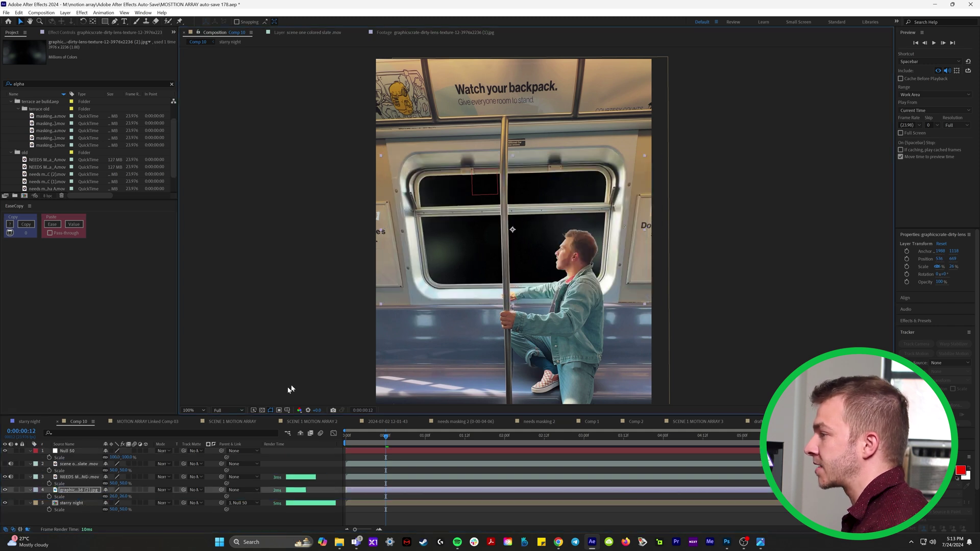
{"action": "left_click_drag", "start_coordinate": [112, 496], "coordinate": [107, 496]}
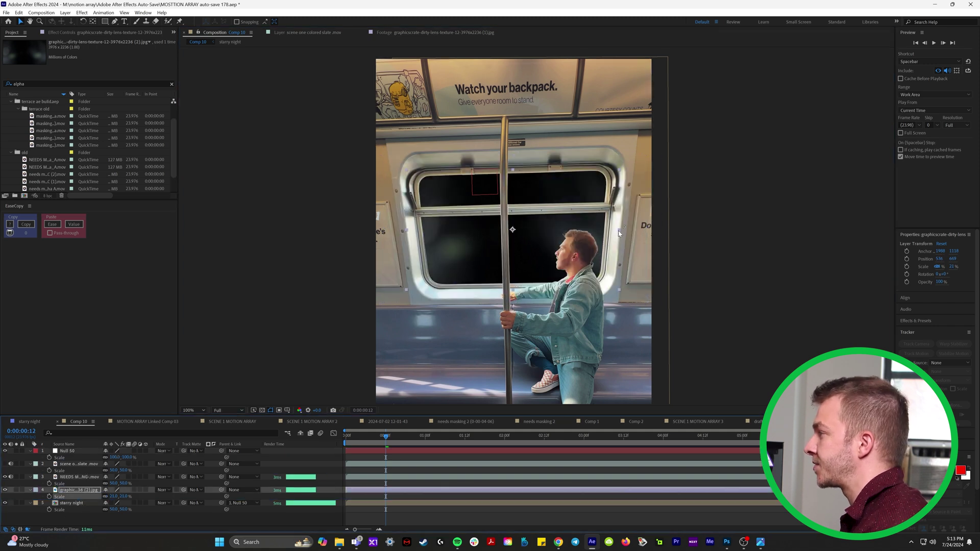
{"action": "left_click_drag", "start_coordinate": [619, 234], "coordinate": [597, 233]}
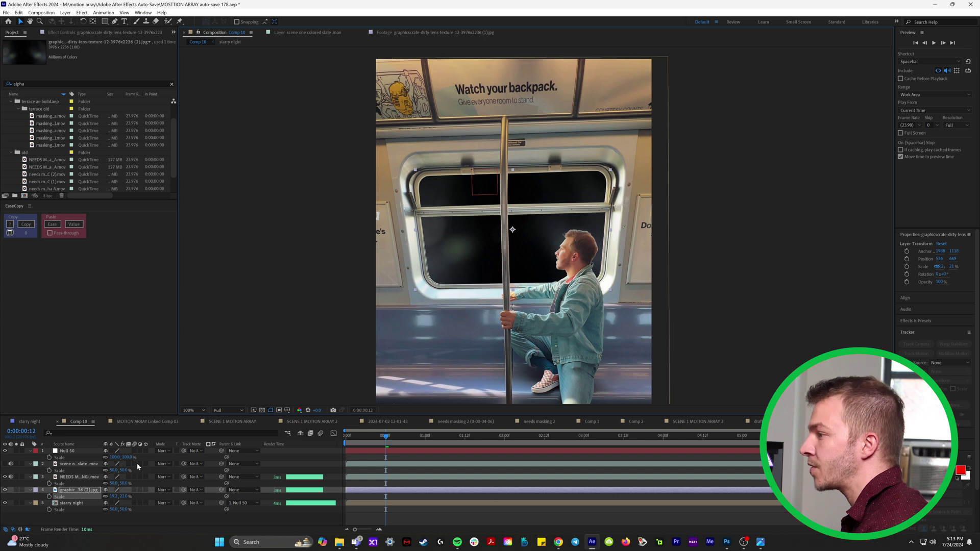
Parent the lens layer to Null 50 and preview the comp.
{"action": "left_click_drag", "start_coordinate": [222, 490], "coordinate": [263, 486]}
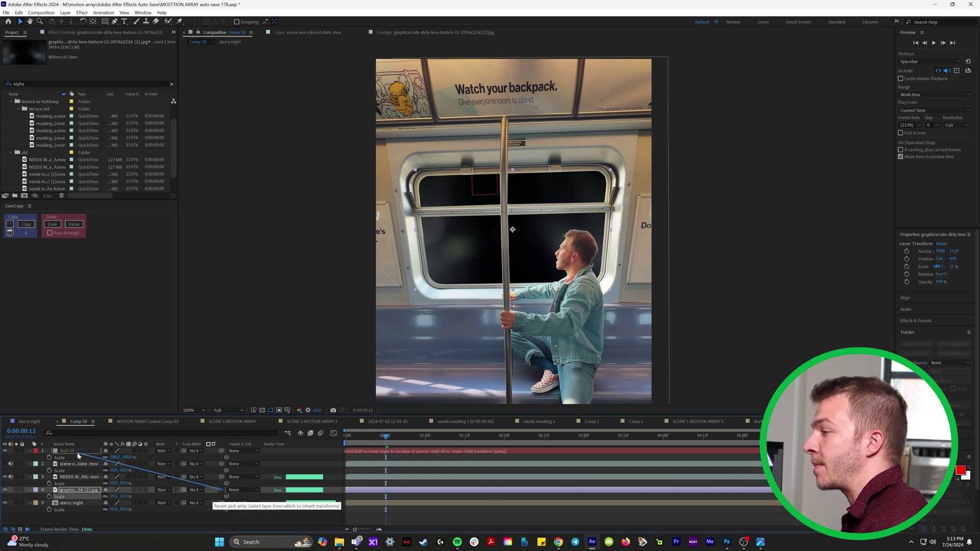
{"action": "key", "text": "space"}
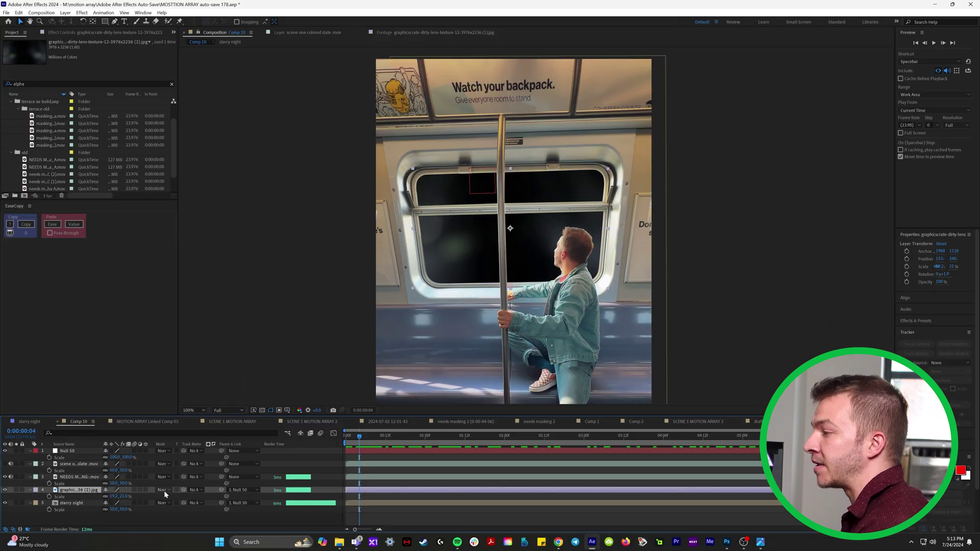
{"action": "left_click", "coordinate": [163, 490]}
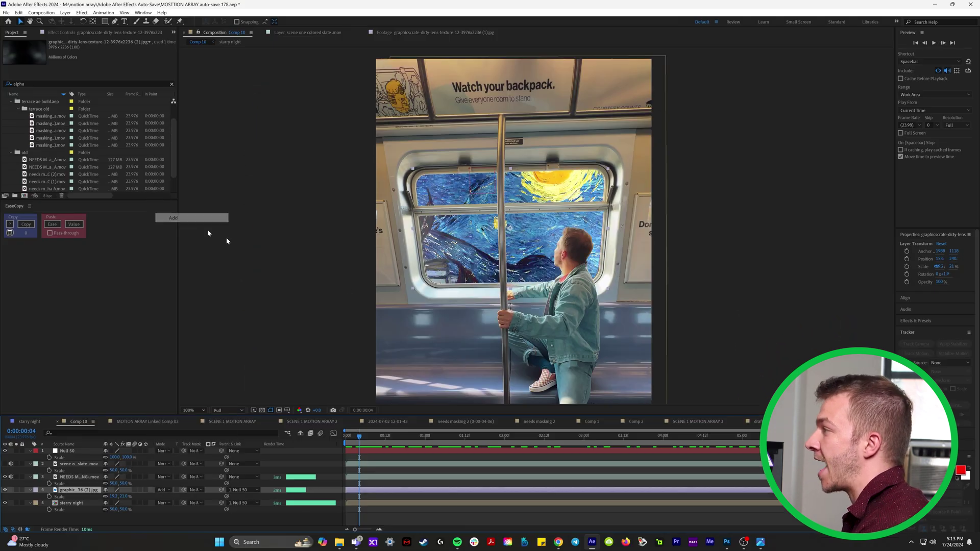
Toggle the Add-blended lens layer off and on to compare its effect.
{"action": "scroll", "coordinate": [496, 318], "scroll_direction": "up", "scroll_amount": 1}
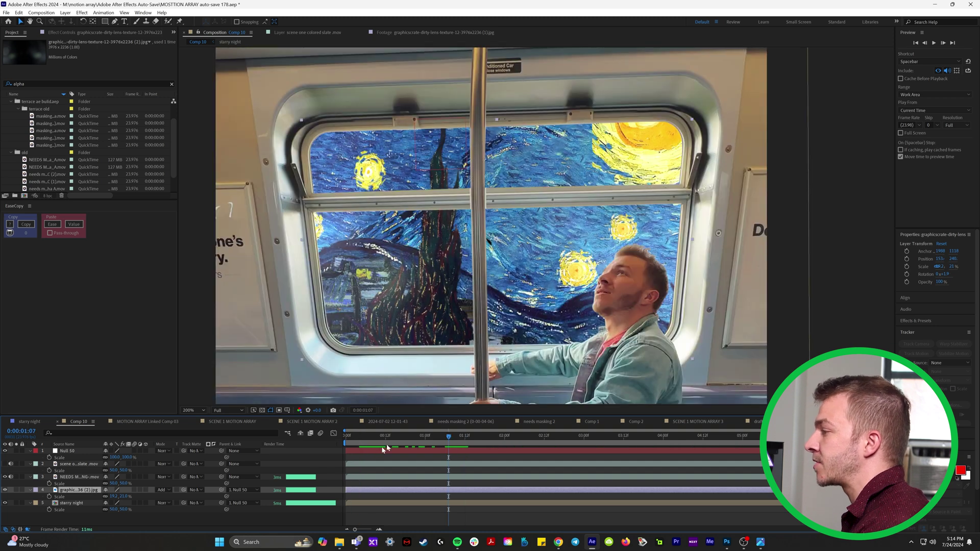
{"action": "left_click", "coordinate": [5, 491]}
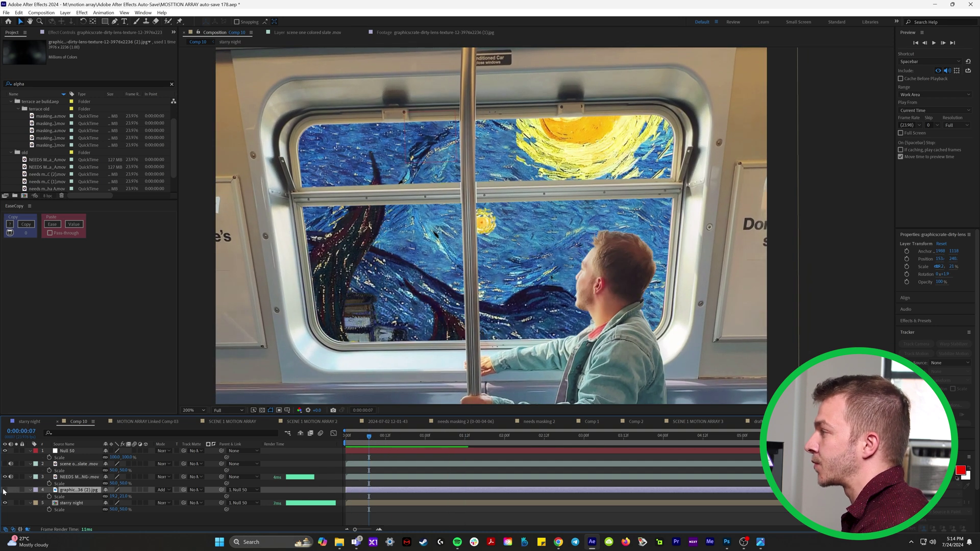
{"action": "left_click", "coordinate": [5, 490]}
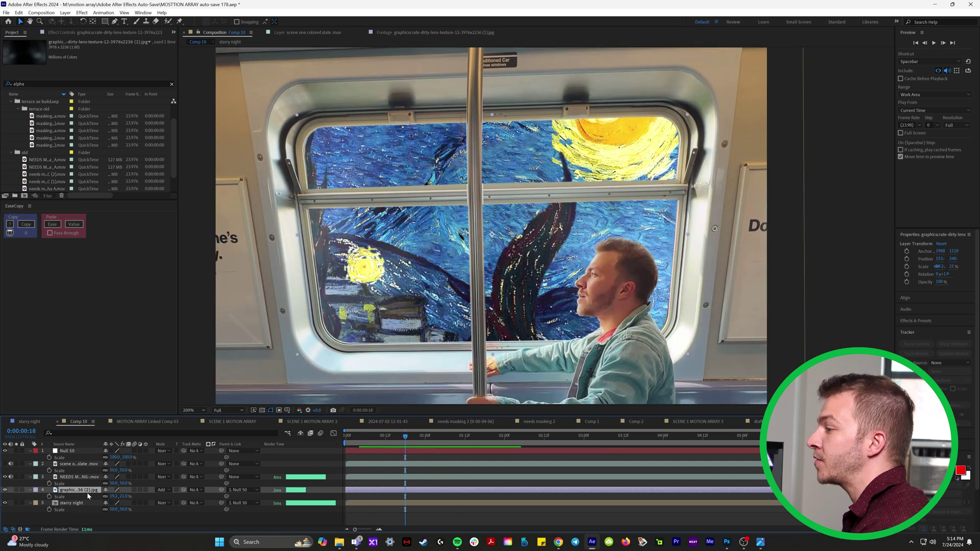
Duplicate the lens layer three times and preview the comp from the start.
{"action": "key", "text": "ctrl+d"}
{"action": "key", "text": "ctrl+d"}
{"action": "key", "text": "ctrl+d"}
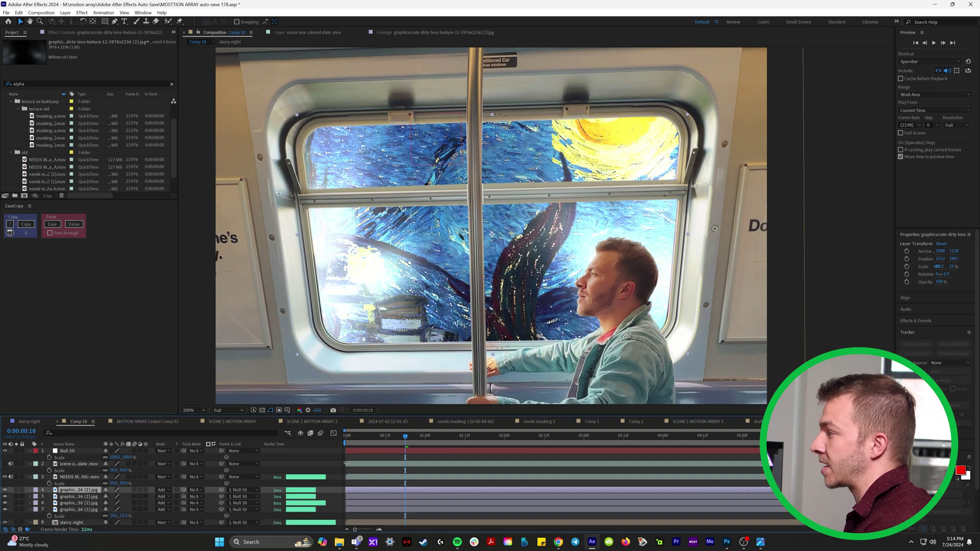
{"action": "key", "text": "Home"}
{"action": "key", "text": "slash"}
{"action": "key", "text": "space"}
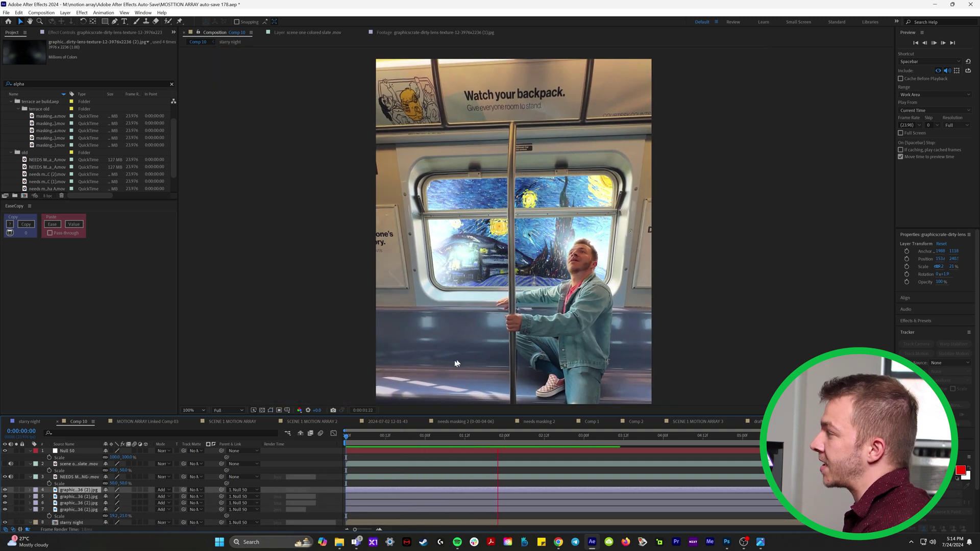
{"action": "left_click", "coordinate": [360, 438]}
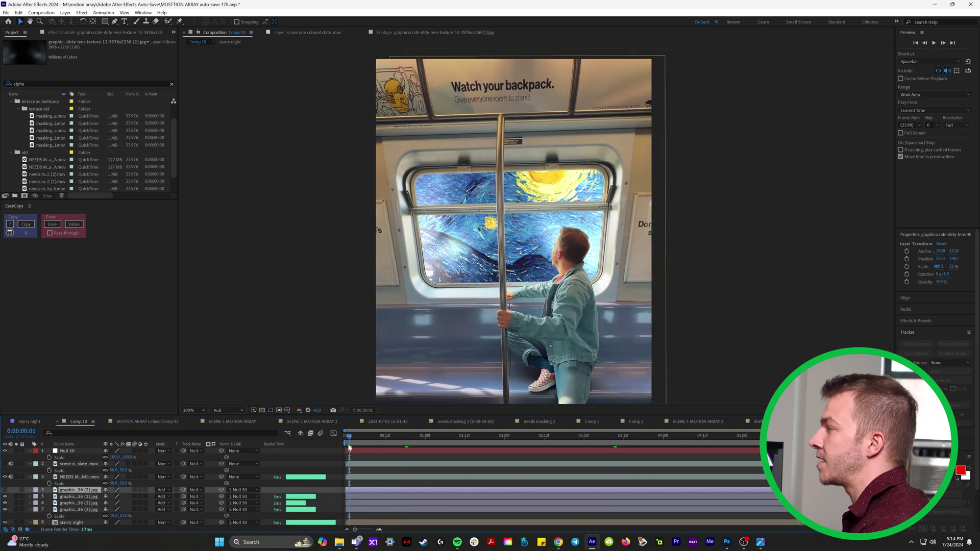
{"action": "left_click", "coordinate": [362, 439]}
Add the second dirty-lens image as a new layer and move it up on the canvas.
{"action": "key", "text": "alt+Tab"}
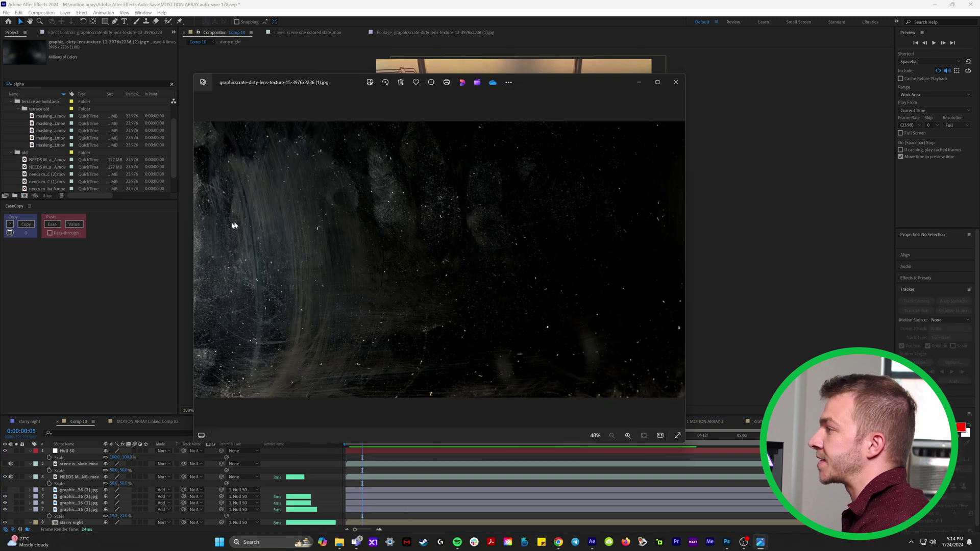
{"action": "left_click_drag", "start_coordinate": [80, 474], "coordinate": [84, 502]}
{"action": "left_click", "coordinate": [55, 431]}
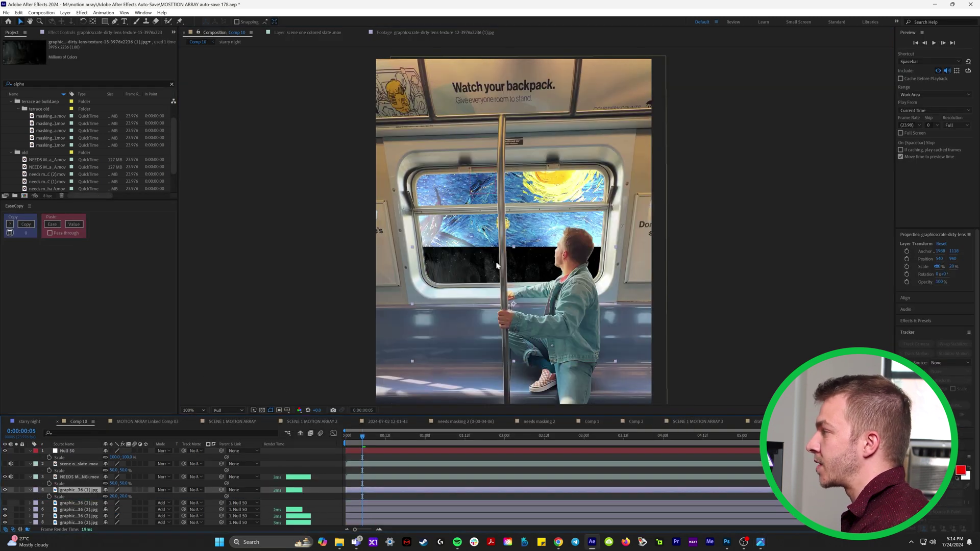
{"action": "left_click_drag", "start_coordinate": [496, 266], "coordinate": [502, 184]}
Rotate the dirty-lens layer to 88 degrees, position it over the window, and scale it to 37%.
{"action": "key", "text": "w"}
{"action": "left_click_drag", "start_coordinate": [578, 210], "coordinate": [533, 280]}
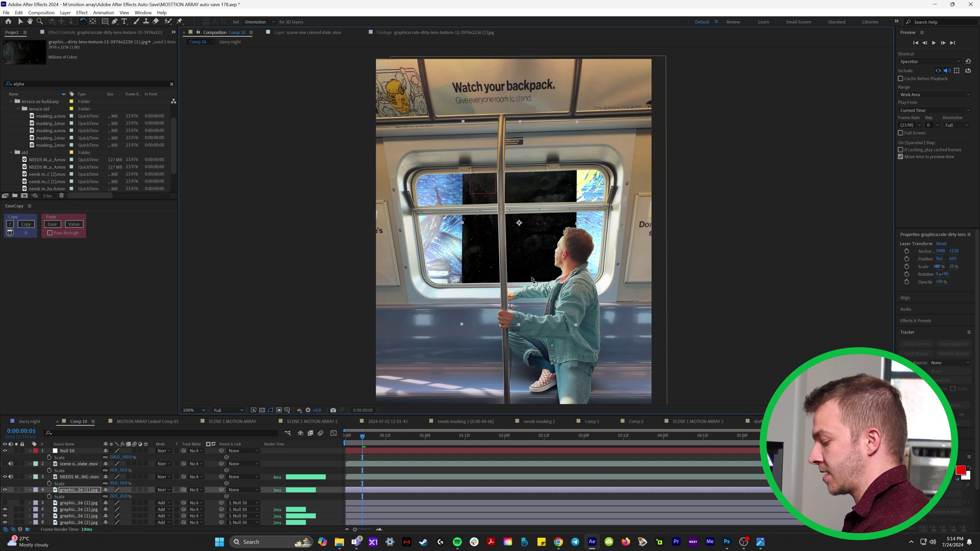
{"action": "key", "text": "v"}
{"action": "left_click_drag", "start_coordinate": [531, 227], "coordinate": [519, 265]}
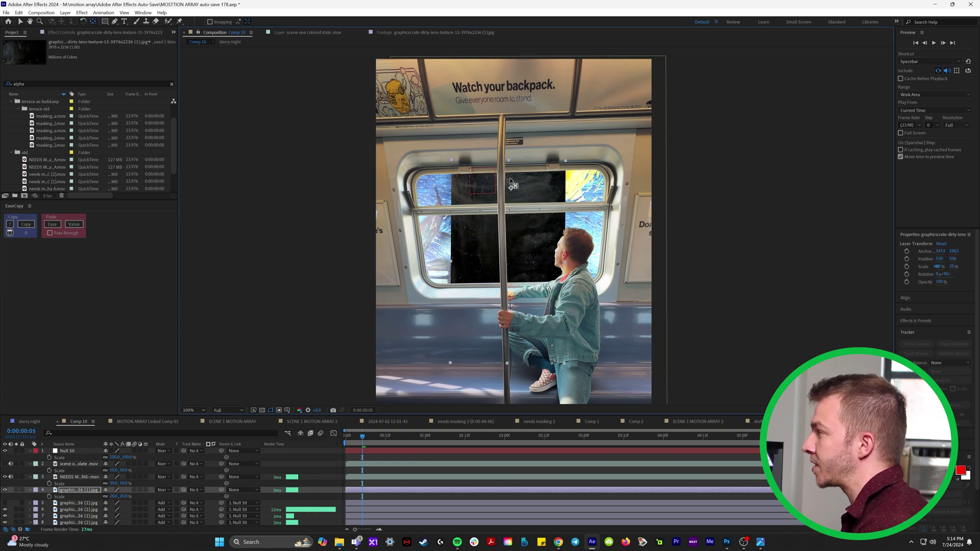
{"action": "left_click_drag", "start_coordinate": [117, 496], "coordinate": [123, 496]}
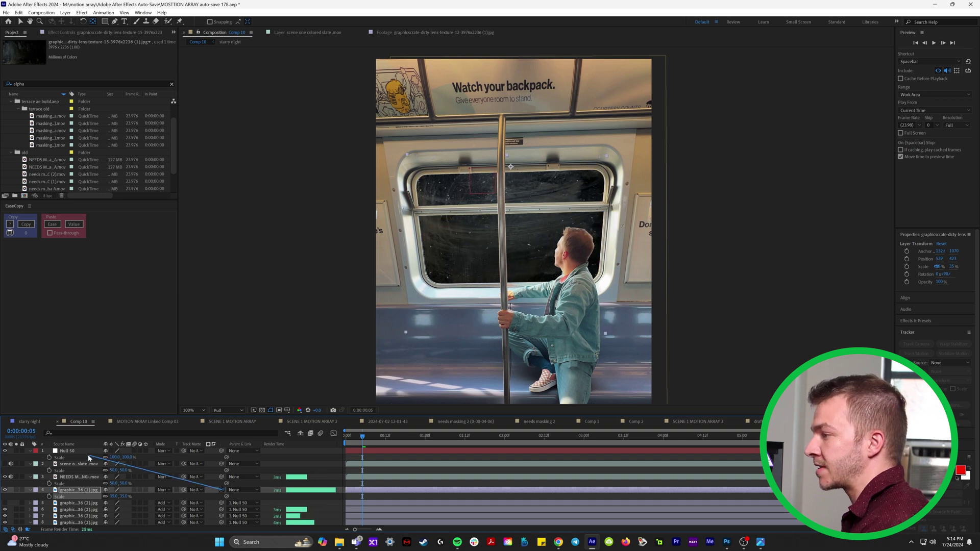
Parent the dirty-lens layer to Null 50, set its mode to Add, and duplicate it.
{"action": "left_click_drag", "start_coordinate": [89, 457], "coordinate": [83, 454]}
{"action": "left_click_drag", "start_coordinate": [366, 442], "coordinate": [379, 470]}
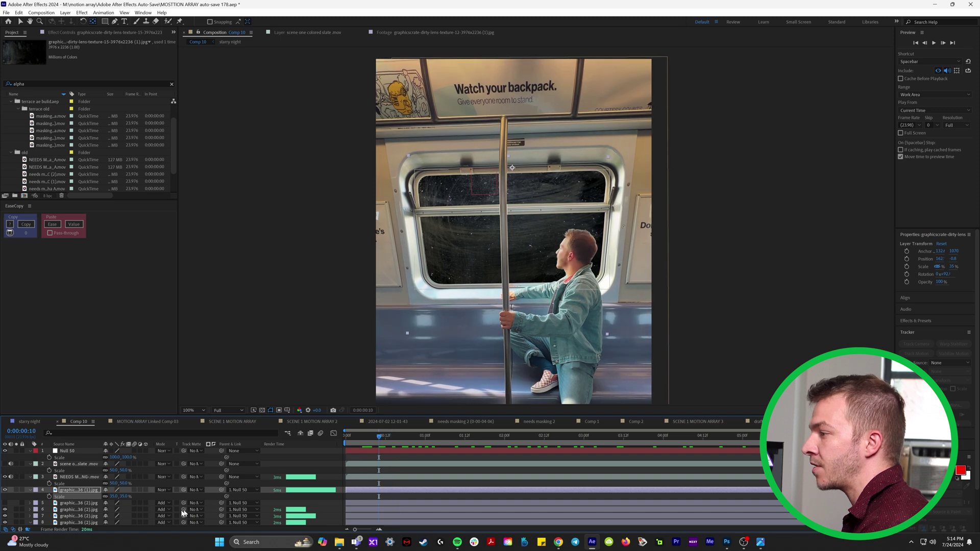
{"action": "left_click", "coordinate": [162, 490]}
{"action": "left_click", "coordinate": [173, 218]}
{"action": "key", "text": "ctrl+d"}
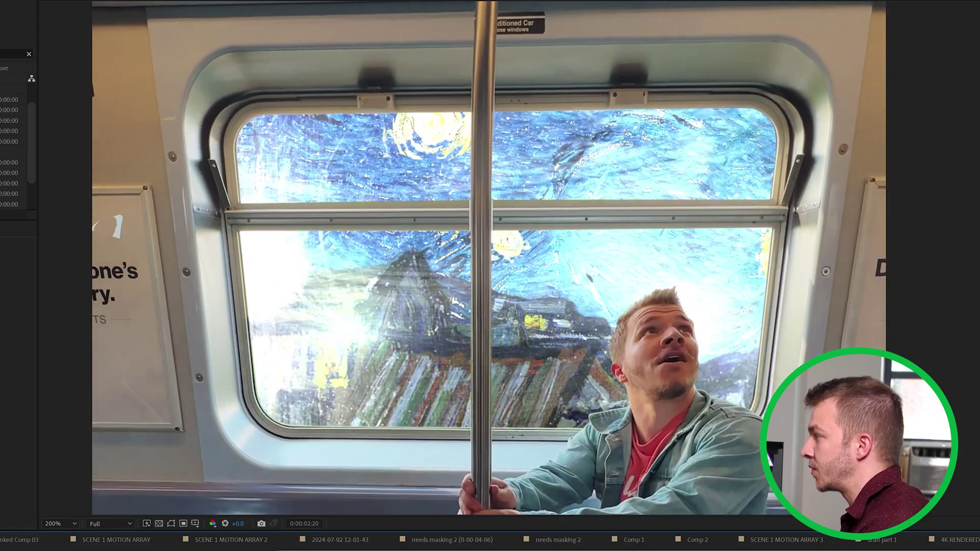
Zoom out, hide one extra dirty-lens copy, and play back the composition.
{"action": "key", "text": "comma"}
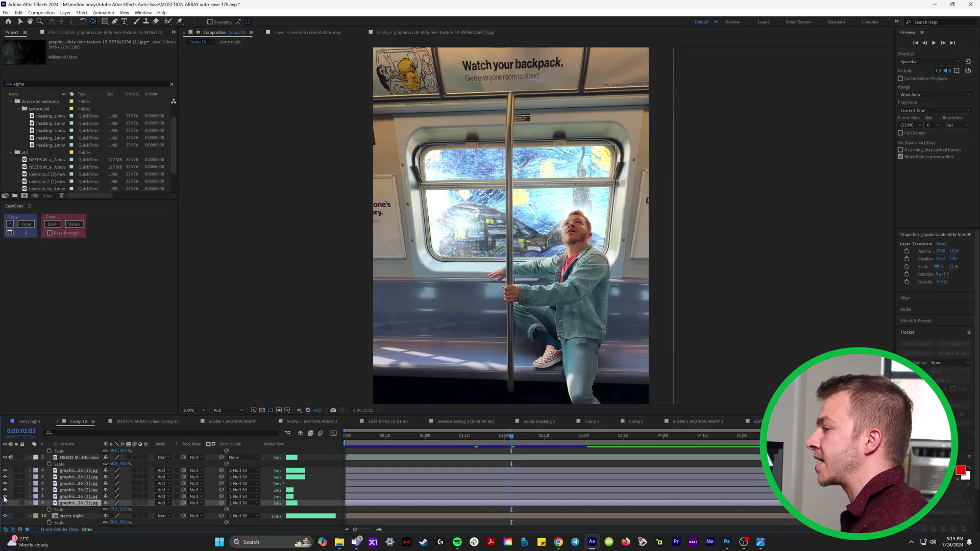
{"action": "left_click", "coordinate": [4, 498]}
{"action": "key", "text": "space"}
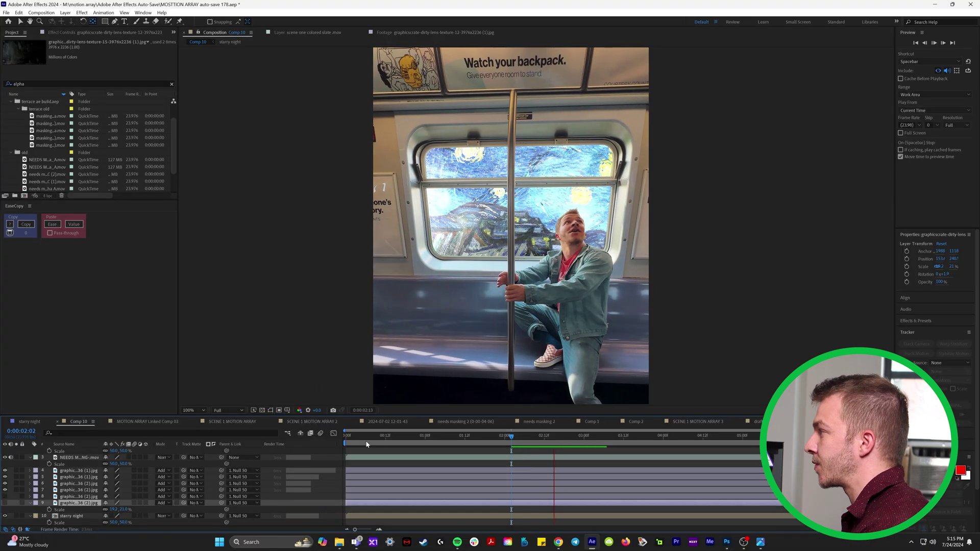
{"action": "left_click", "coordinate": [366, 444]}
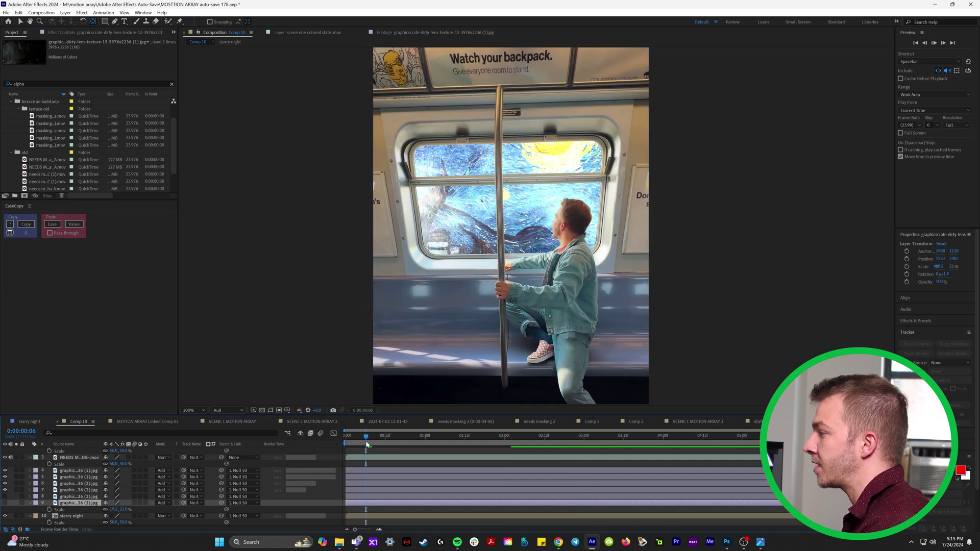
Toggle the plain footage layer on and off to compare, then replay from near the start.
{"action": "scroll", "coordinate": [499, 246], "scroll_direction": "up", "scroll_amount": 1}
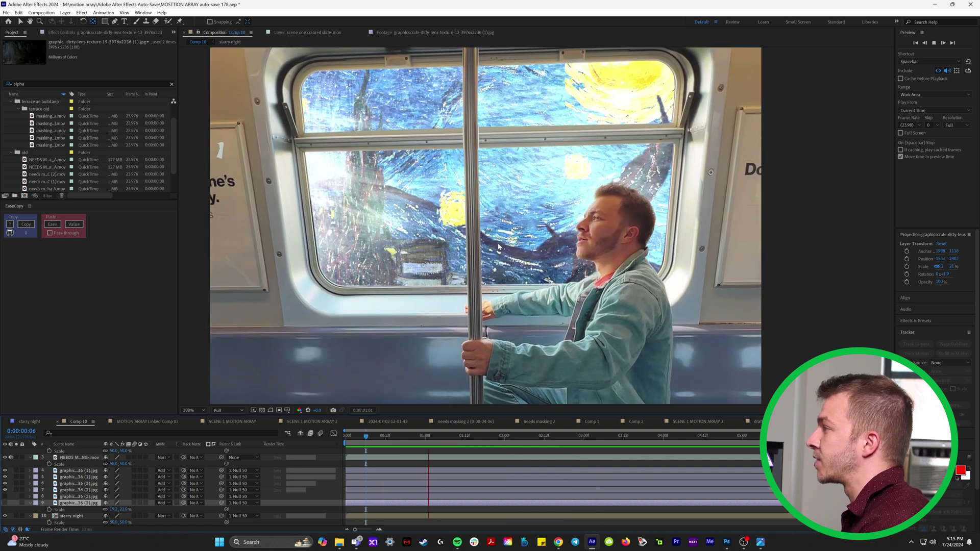
{"action": "scroll", "coordinate": [499, 247], "scroll_direction": "down", "scroll_amount": 1}
{"action": "scroll", "coordinate": [51, 480], "scroll_direction": "up", "scroll_amount": 1}
{"action": "left_click", "coordinate": [4, 464]}
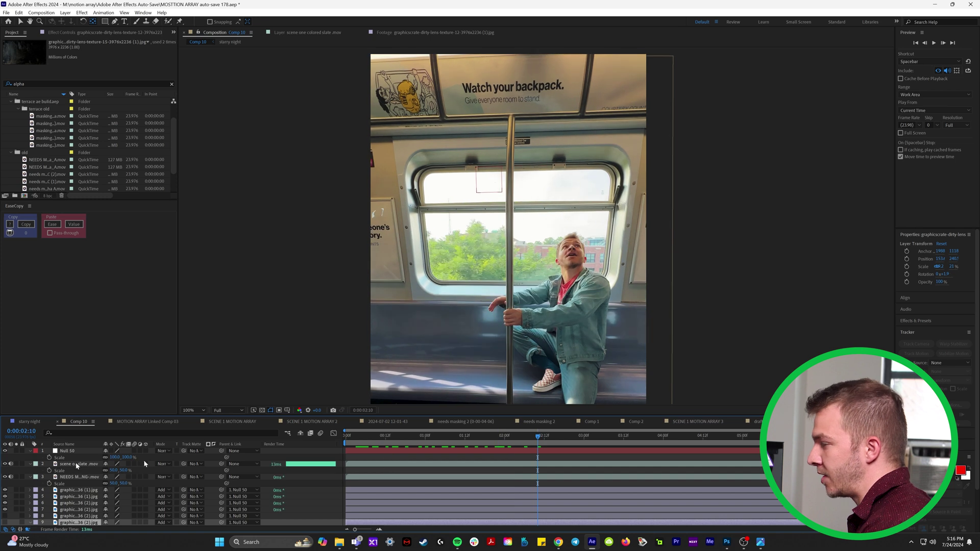
{"action": "left_click", "coordinate": [7, 466]}
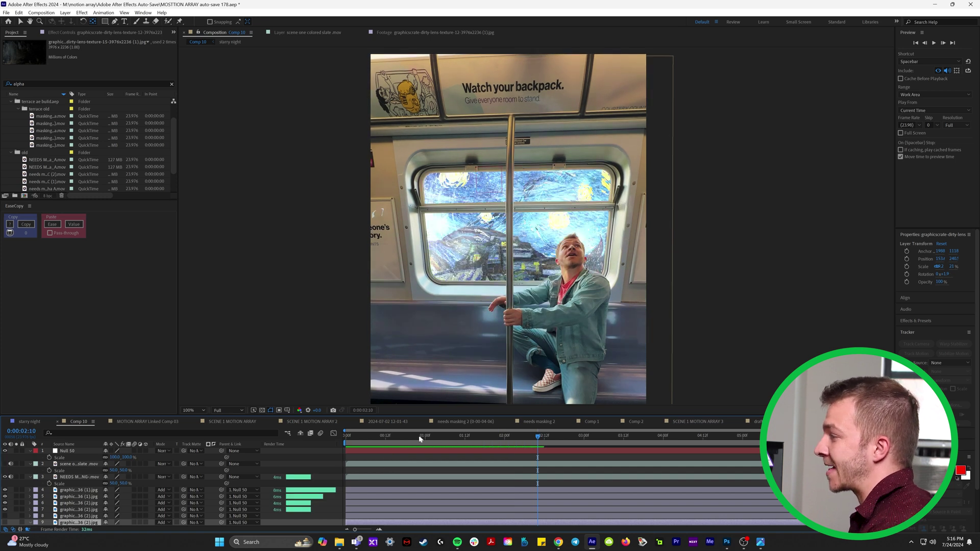
{"action": "left_click", "coordinate": [363, 438]}
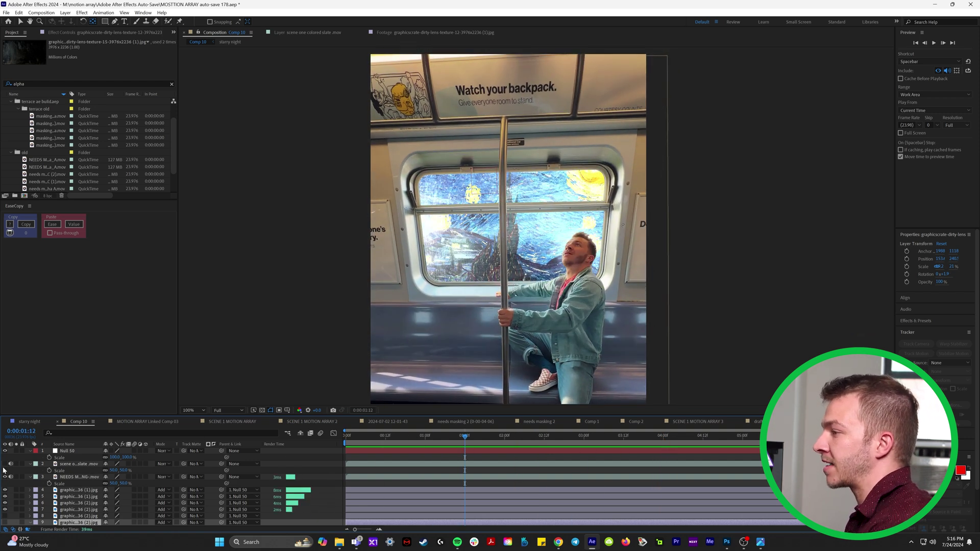
Deselect all layers, scrub back to about one second, and select the Null 50 layer.
{"action": "key", "text": "ctrl+shift+a"}
{"action": "mouse_move", "coordinate": [449, 437]}
{"action": "left_mouse_down"}
{"action": "mouse_move", "coordinate": [424, 438]}
{"action": "mouse_move", "coordinate": [455, 441]}
{"action": "left_mouse_up"}
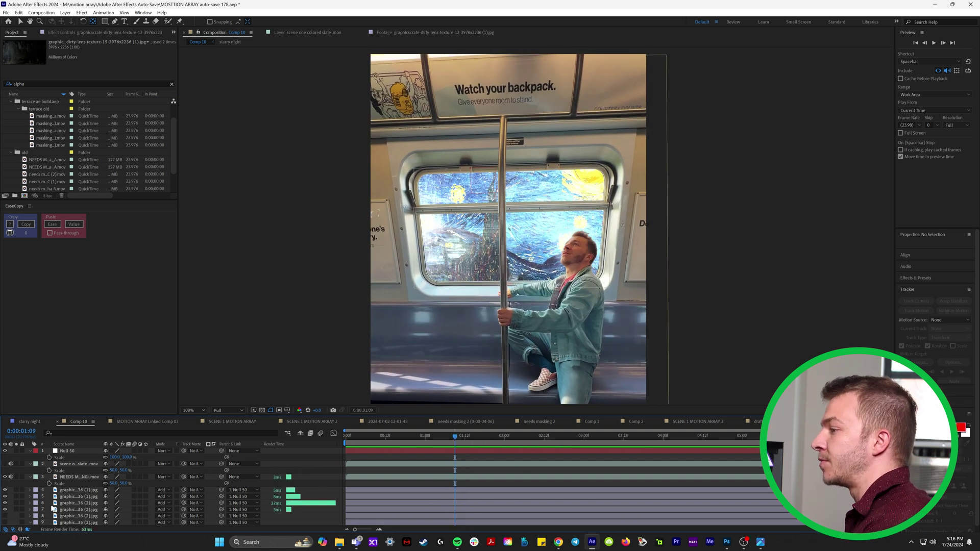
{"action": "scroll", "coordinate": [53, 509], "scroll_direction": "down", "scroll_amount": 2}
{"action": "key", "text": "ctrl+z"}
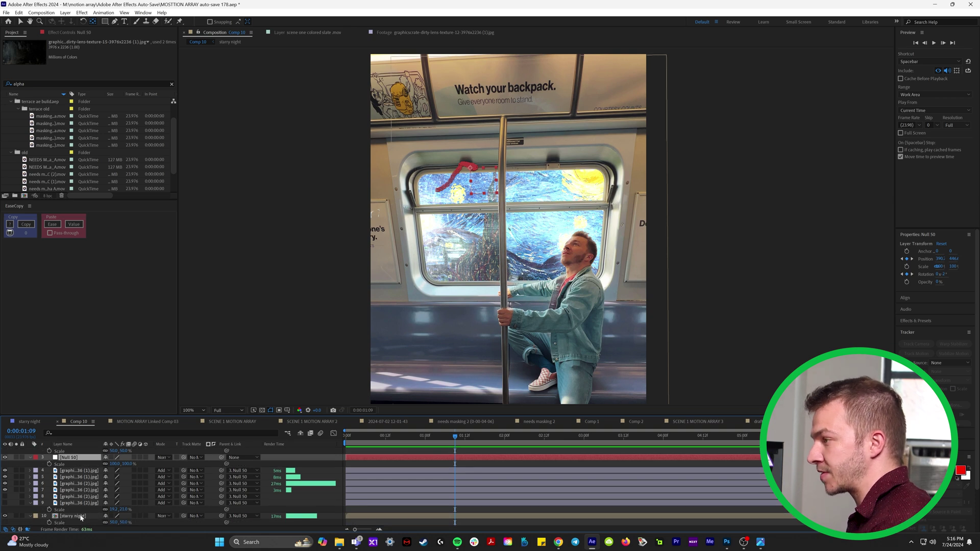
Pre-compose Null 50, the dirty-lens layers and Starry Night into 'WINDOW', then play it back.
{"action": "left_click", "coordinate": [81, 517], "text": "shift"}
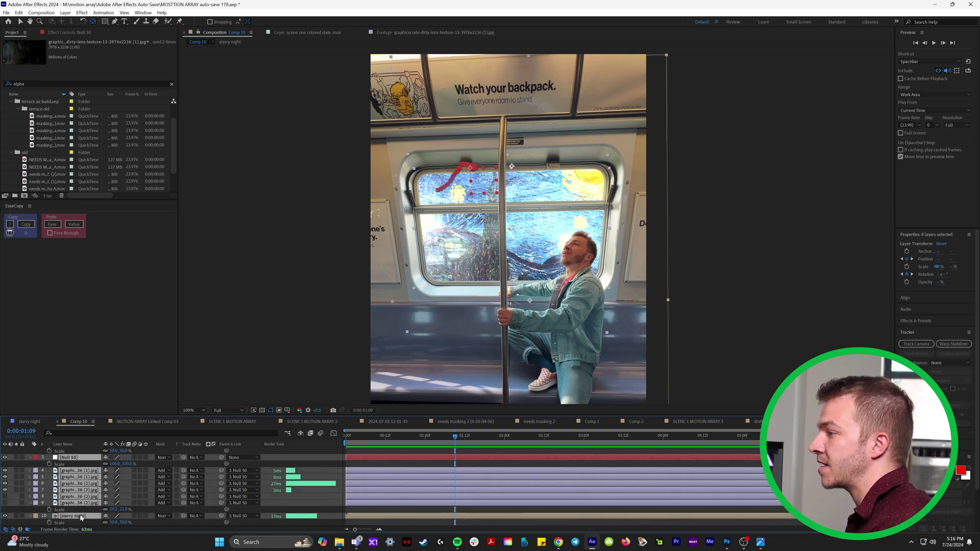
{"action": "right_click", "coordinate": [81, 517]}
{"action": "left_click", "coordinate": [127, 460]}
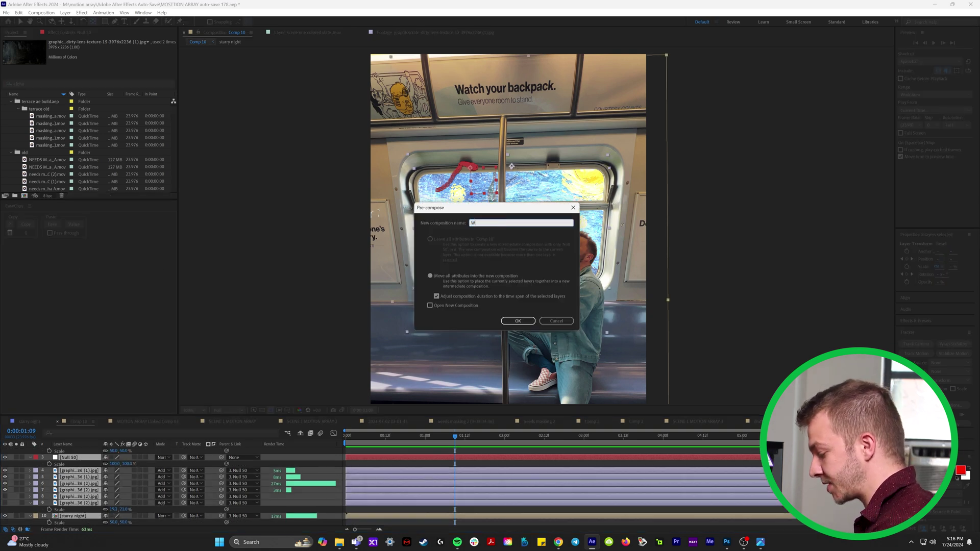
{"action": "key", "text": "Return"}
{"action": "key", "text": "space"}
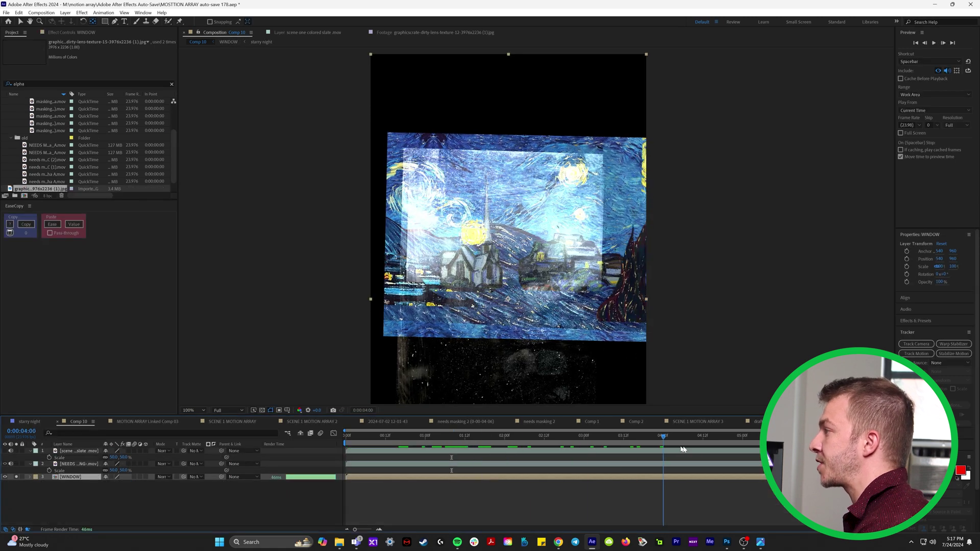
Bring Chrome forward and open ProductionCrate's 'Download Free Light Wrap Plugin for After Effects' blog page.
{"action": "key", "text": "ctrl+Up"}
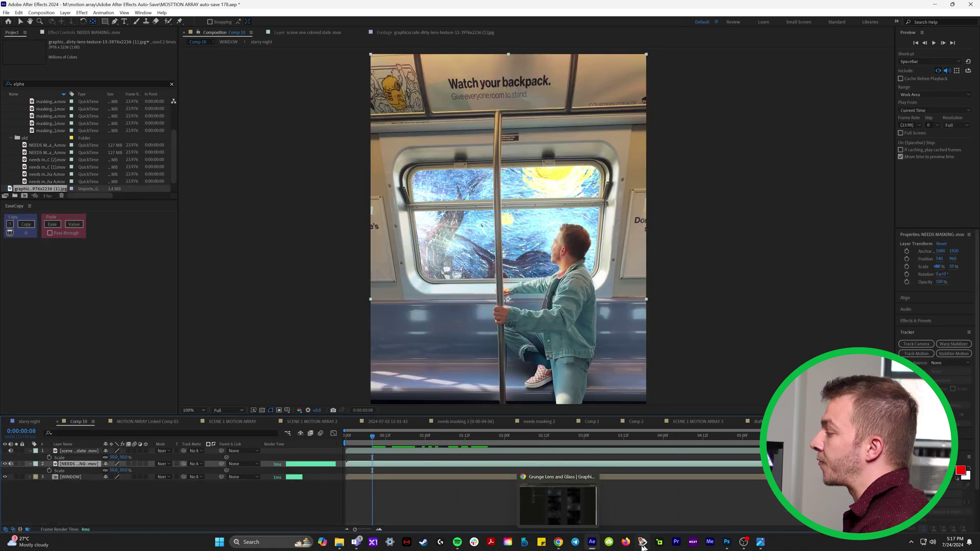
{"action": "left_click", "coordinate": [558, 543]}
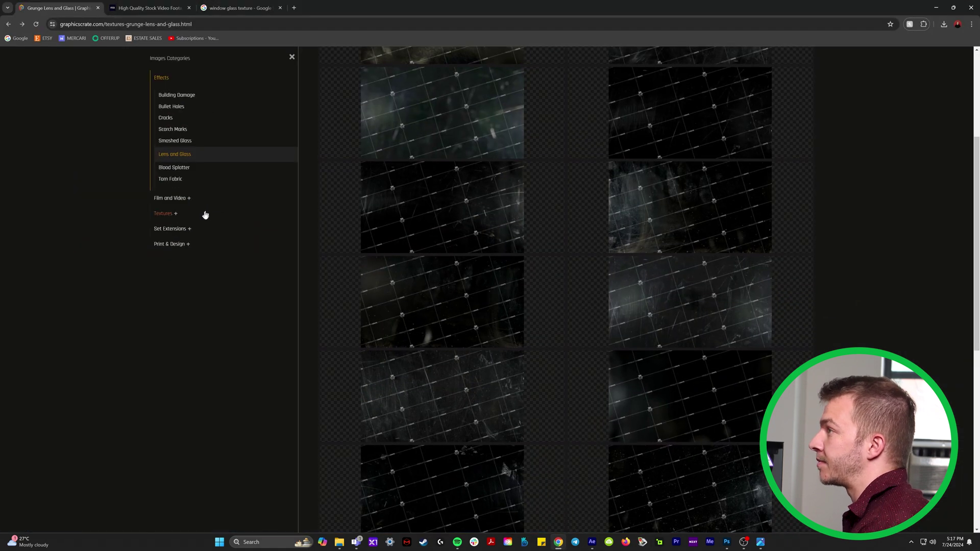
{"action": "scroll", "coordinate": [204, 212], "scroll_direction": "up", "scroll_amount": 2}
{"action": "mouse_move", "coordinate": [599, 84]}
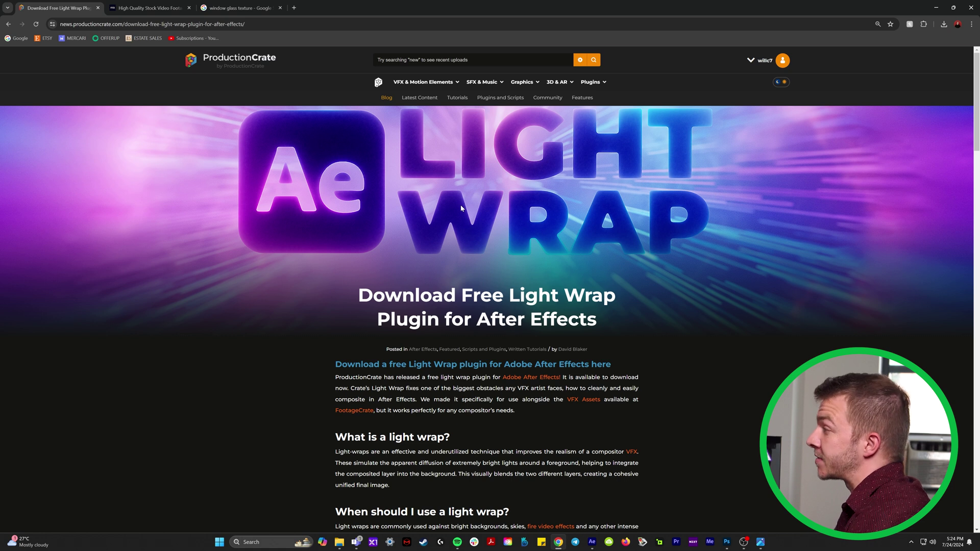
Back in After Effects, apply Crate's Light Wrap from Effects & Presets to the top footage layer.
{"action": "left_click", "coordinate": [935, 8]}
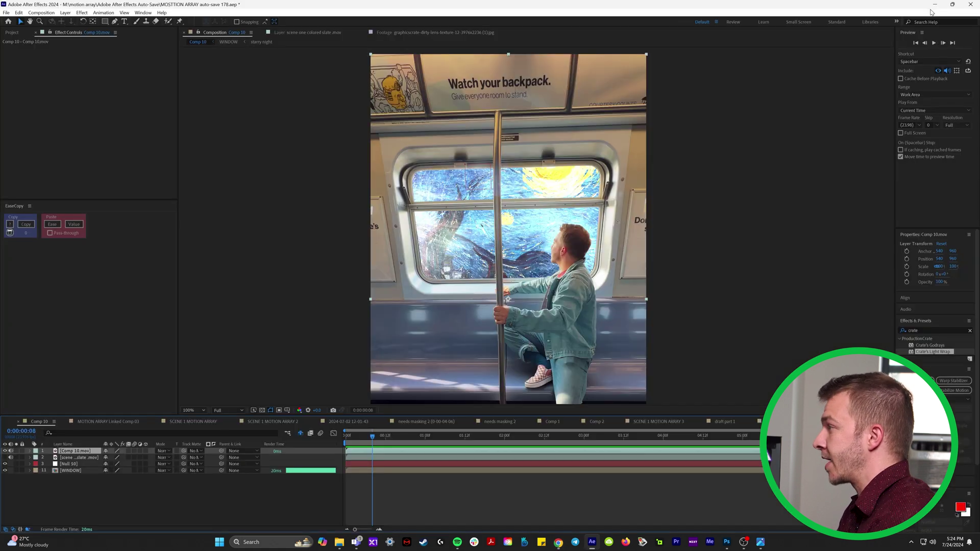
{"action": "scroll", "coordinate": [558, 238], "scroll_direction": "up", "scroll_amount": 3}
{"action": "key", "text": "v"}
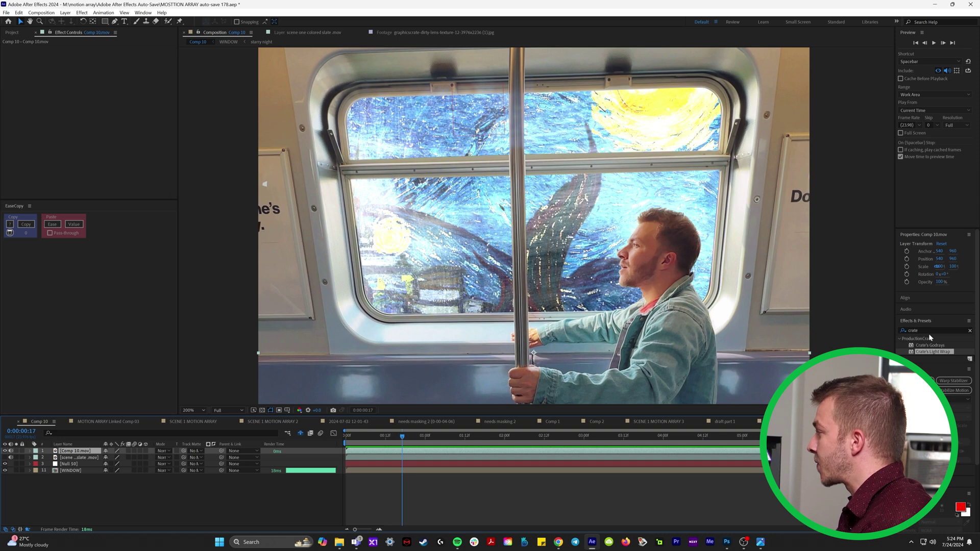
{"action": "left_click", "coordinate": [939, 352]}
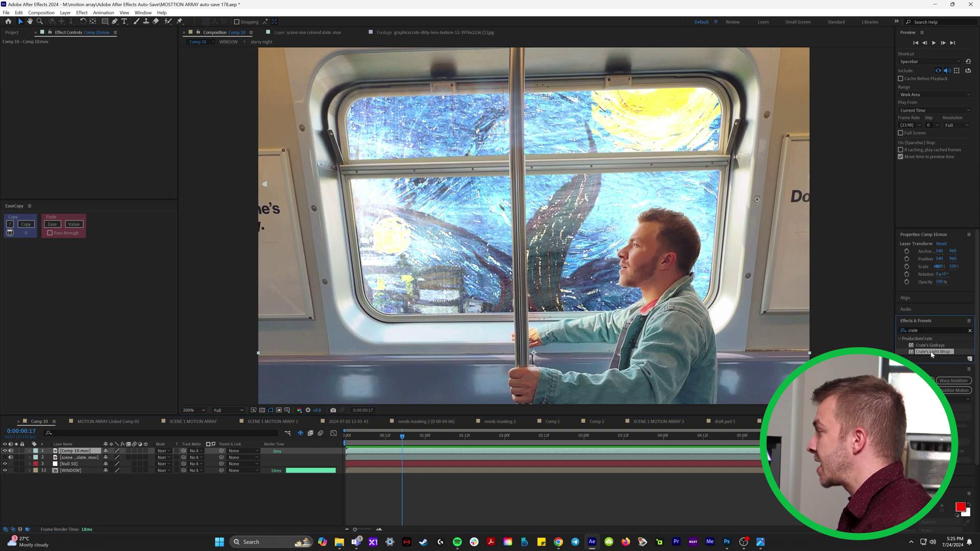
{"action": "left_click_drag", "start_coordinate": [933, 354], "coordinate": [88, 453]}
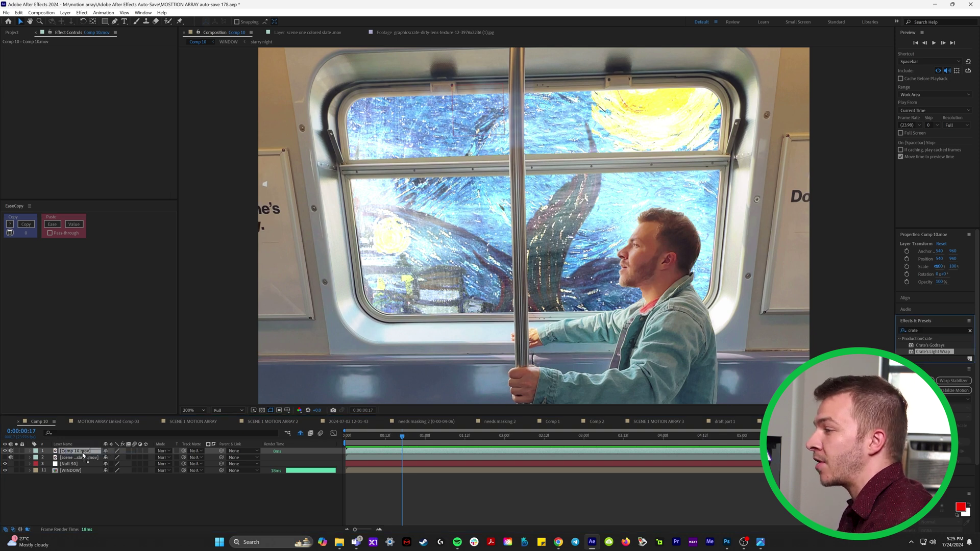
{"action": "left_click", "coordinate": [16, 452]}
{"action": "left_click", "coordinate": [16, 451]}
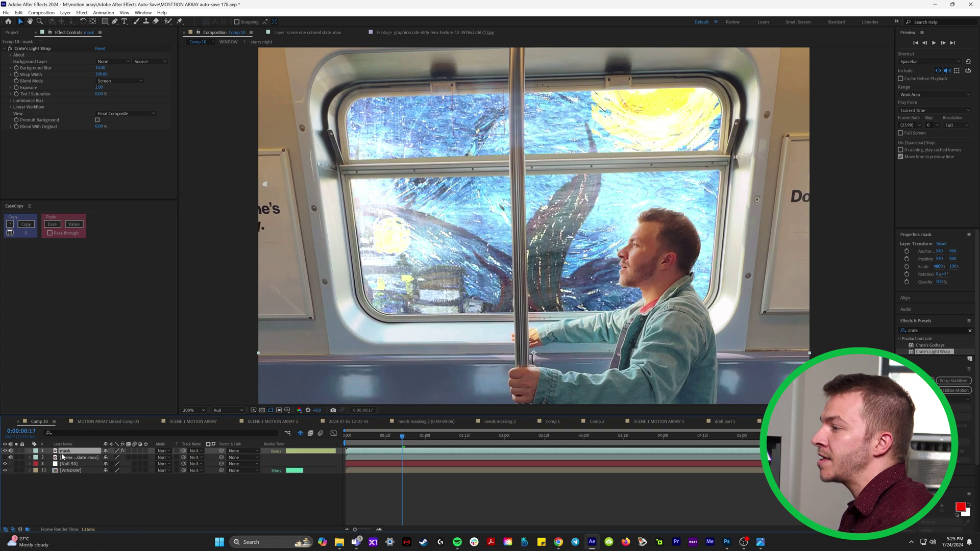
Set the light wrap's Background Layer to 11. WINDOW, enable Premult Background, and raise Background Blur.
{"action": "left_click", "coordinate": [112, 61]}
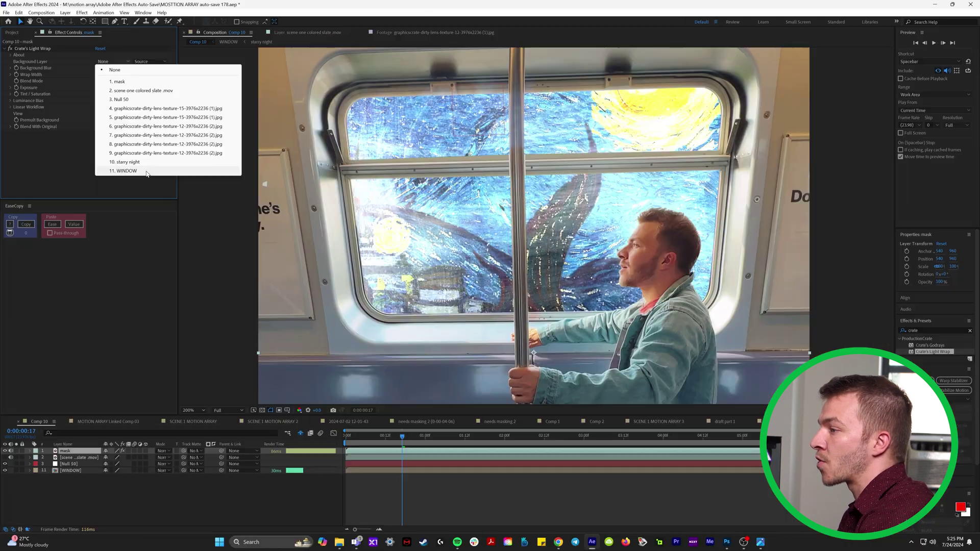
{"action": "left_click", "coordinate": [393, 433]}
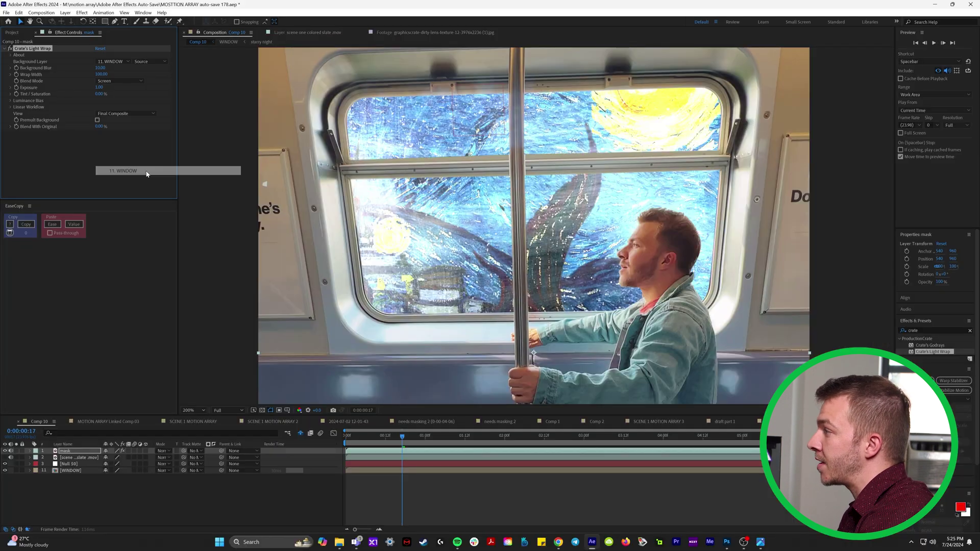
{"action": "key", "text": "space"}
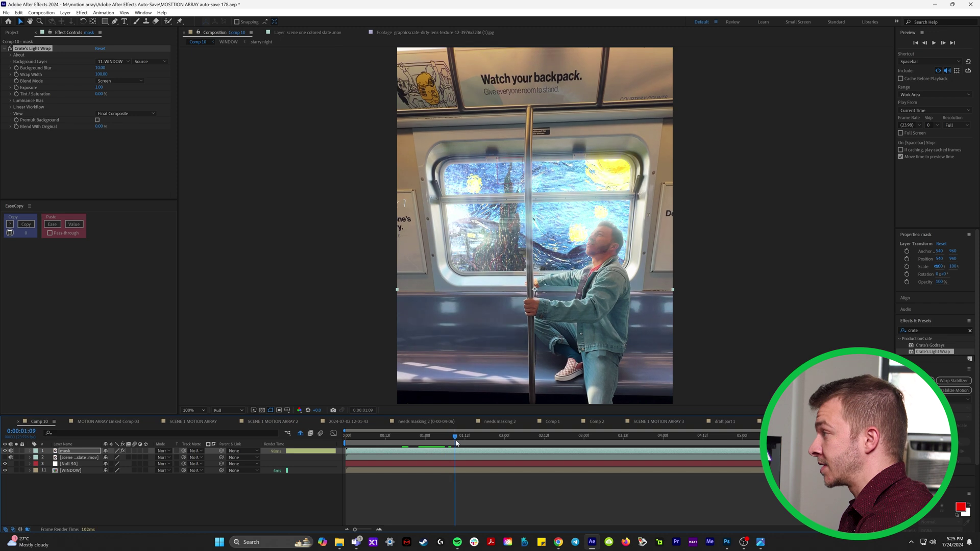
{"action": "key", "text": "period"}
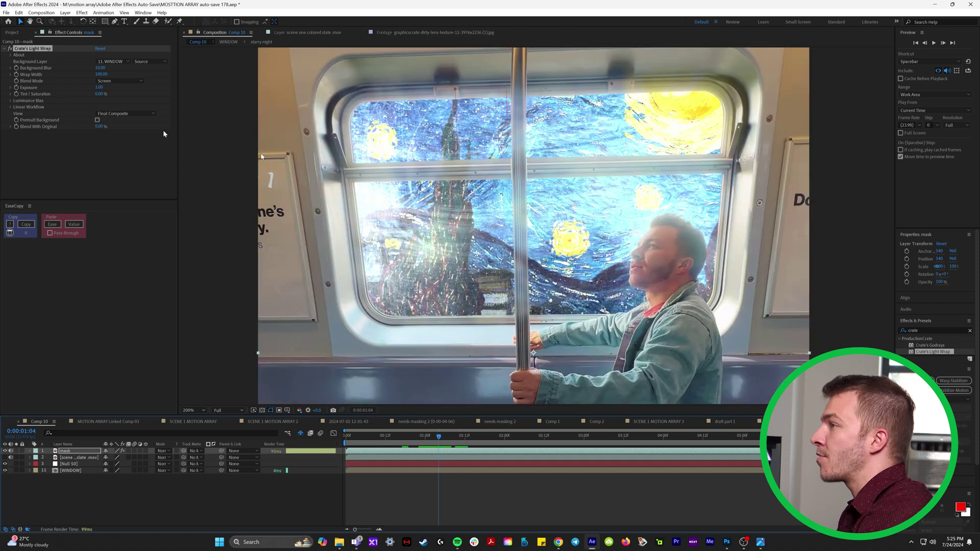
{"action": "left_click", "coordinate": [97, 121]}
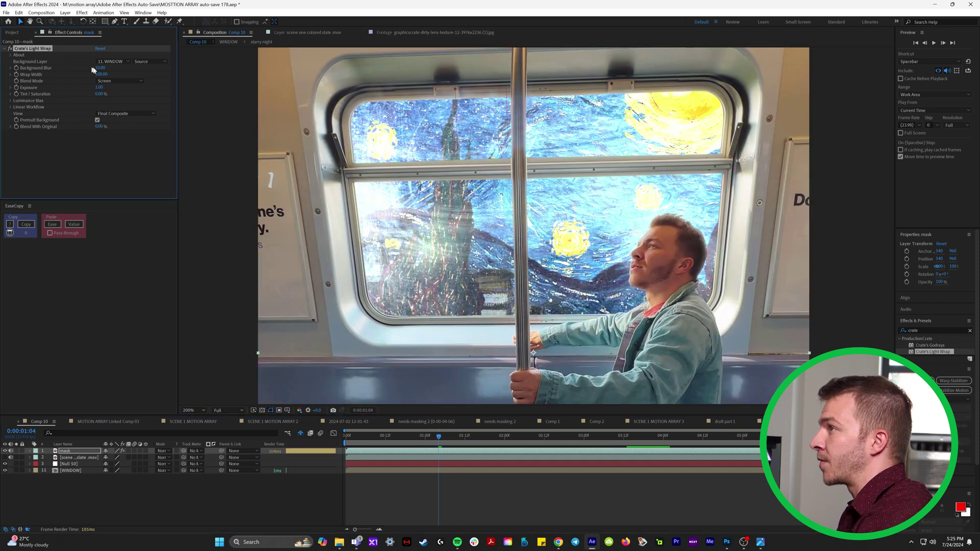
{"action": "left_click_drag", "start_coordinate": [101, 68], "coordinate": [46, 80]}
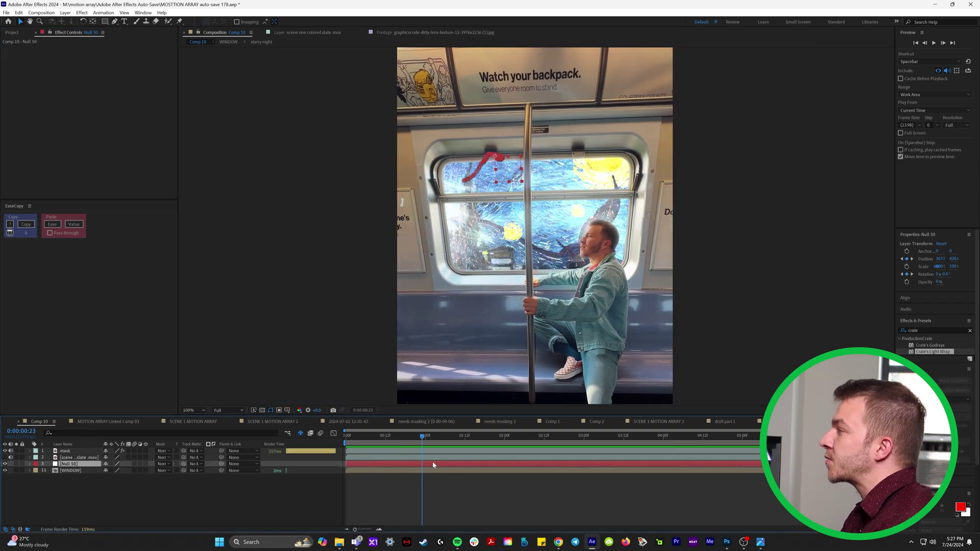
{"action": "left_click_drag", "start_coordinate": [422, 462], "coordinate": [647, 459]}
{"action": "mouse_move", "coordinate": [439, 449]}
{"action": "left_mouse_down"}
{"action": "mouse_move", "coordinate": [429, 437]}
{"action": "mouse_move", "coordinate": [455, 443]}
{"action": "left_mouse_up"}
Add a new adjustment layer below Null 50 and parent it to Null 50.
{"action": "left_click", "coordinate": [65, 14]}
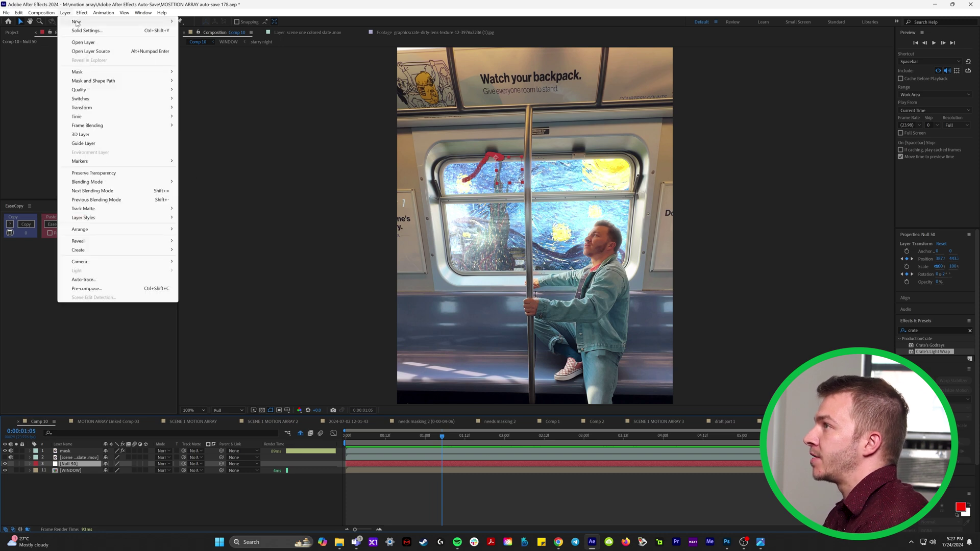
{"action": "mouse_move", "coordinate": [82, 23]}
{"action": "left_click", "coordinate": [204, 75]}
{"action": "left_click_drag", "start_coordinate": [76, 469], "coordinate": [184, 483]}
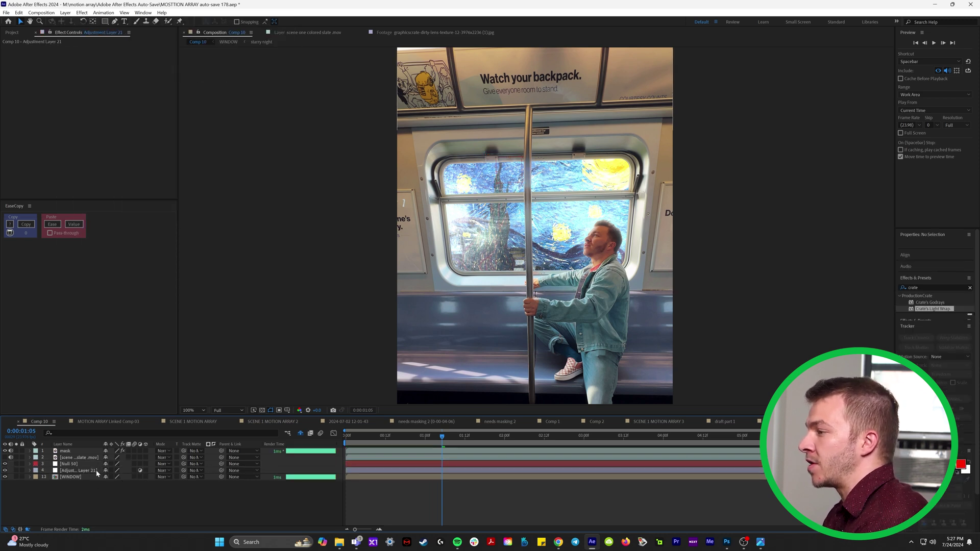
{"action": "left_click_drag", "start_coordinate": [196, 479], "coordinate": [71, 469]}
{"action": "key", "text": "space"}
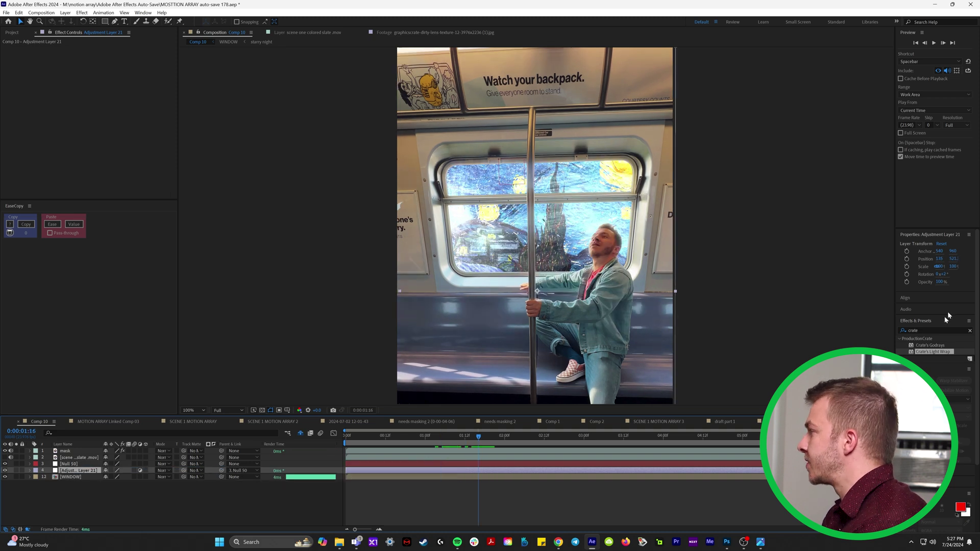
Apply Curves to Adjustment Layer 21 and bend the curve to brighten the image.
{"action": "left_click", "coordinate": [902, 330]}
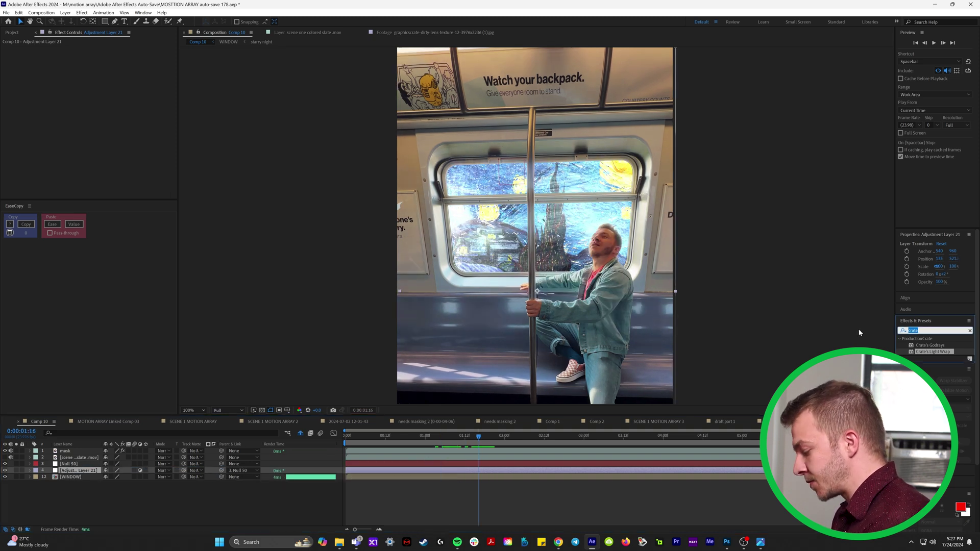
{"action": "type", "text": "curves"}
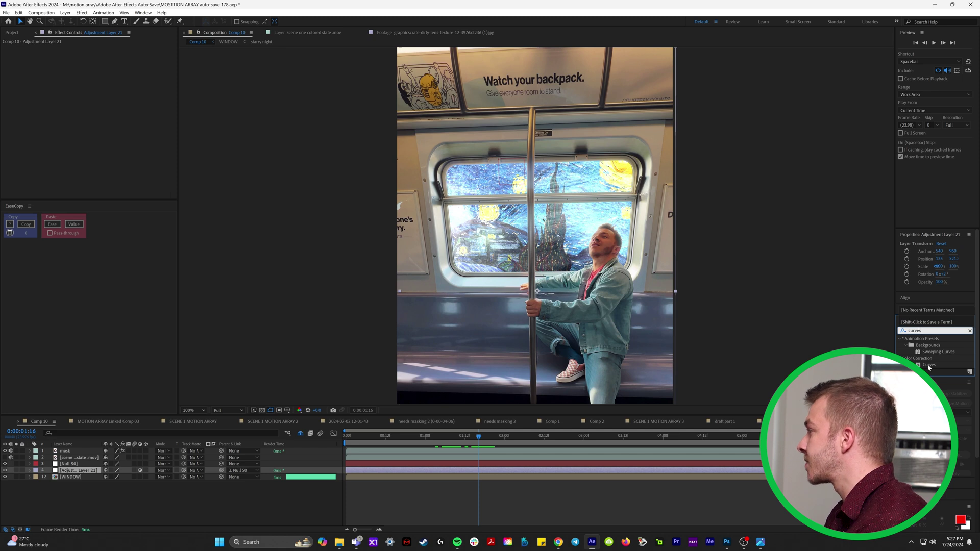
{"action": "double_click", "coordinate": [929, 366]}
{"action": "left_click_drag", "start_coordinate": [19, 171], "coordinate": [10, 151]}
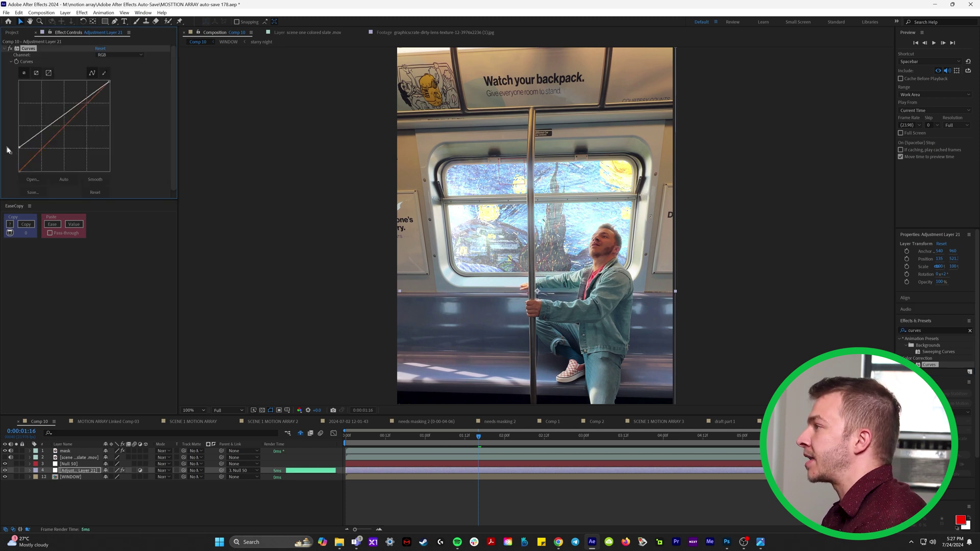
{"action": "left_click_drag", "start_coordinate": [55, 123], "coordinate": [72, 134]}
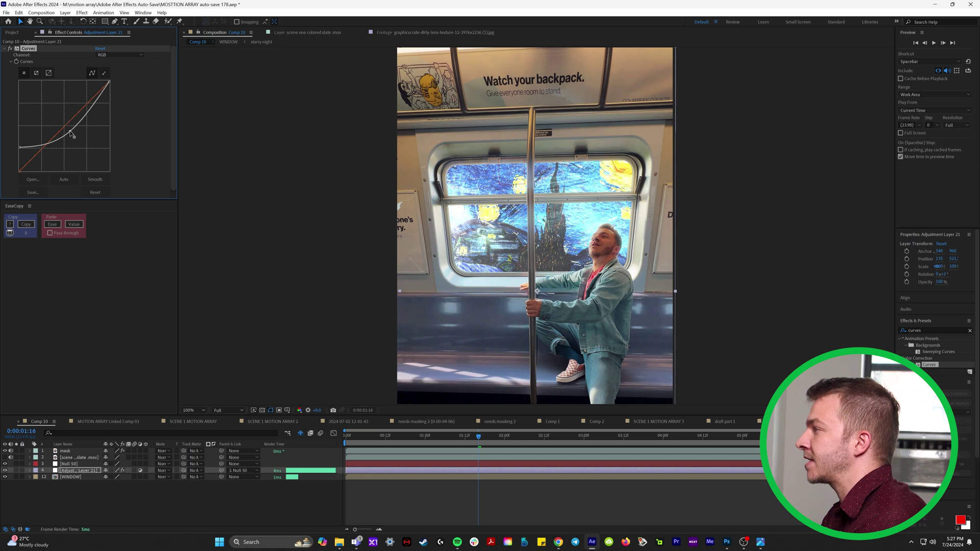
{"action": "left_click_drag", "start_coordinate": [72, 133], "coordinate": [67, 127]}
{"action": "left_click", "coordinate": [105, 21]}
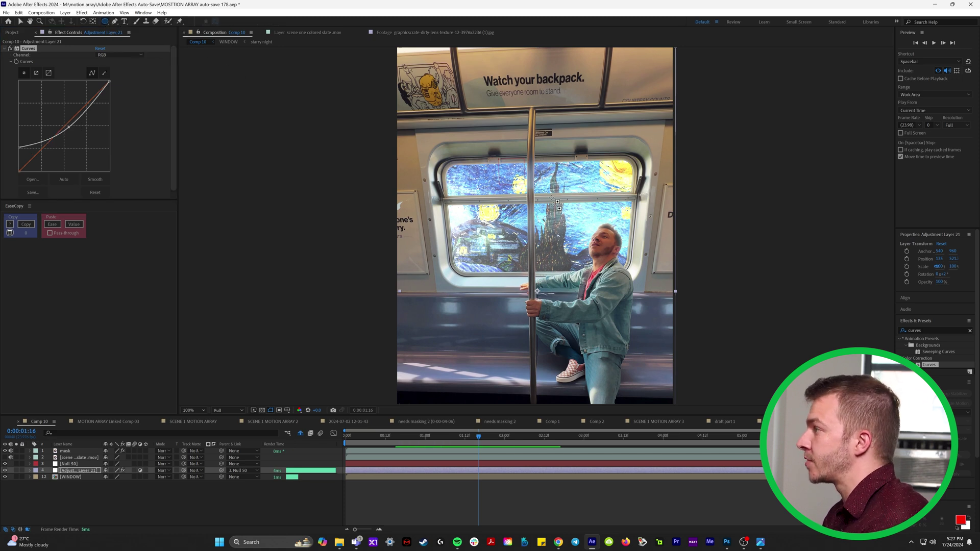
Draw an elliptical mask over the window on the adjustment layer and refine the Curves shape.
{"action": "left_click_drag", "start_coordinate": [544, 223], "coordinate": [625, 276]}
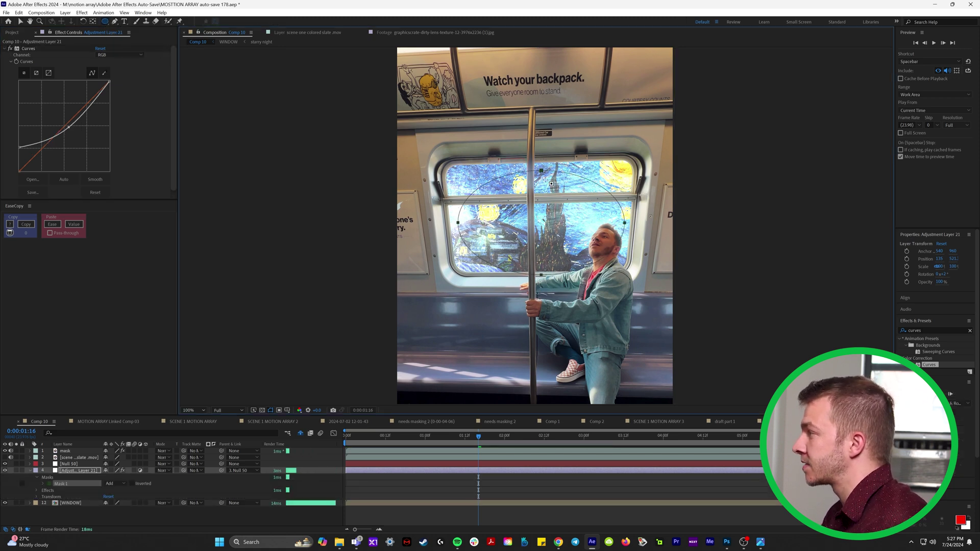
{"action": "left_click_drag", "start_coordinate": [542, 173], "coordinate": [538, 169]}
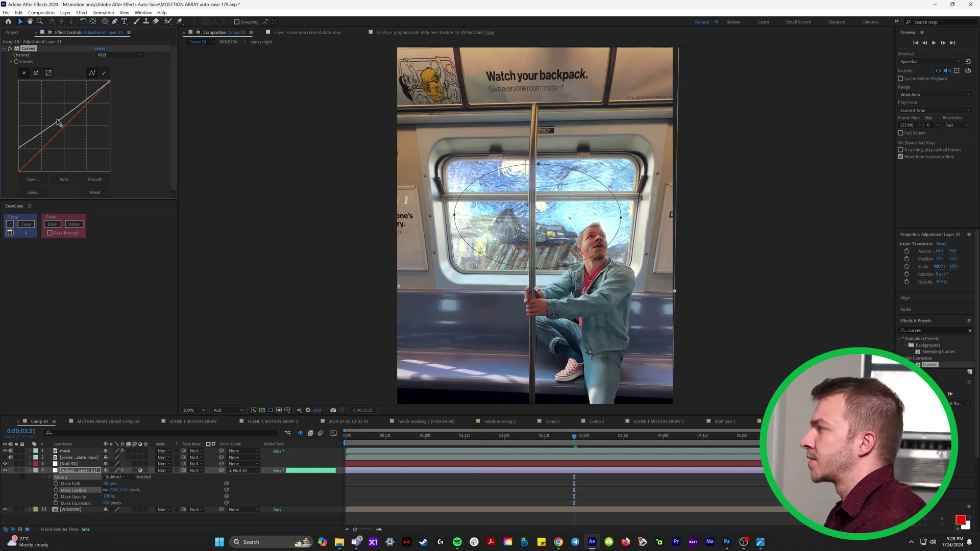
{"action": "mouse_move", "coordinate": [61, 122]}
{"action": "left_mouse_down"}
{"action": "mouse_move", "coordinate": [82, 140]}
{"action": "mouse_move", "coordinate": [55, 110]}
{"action": "left_mouse_up"}
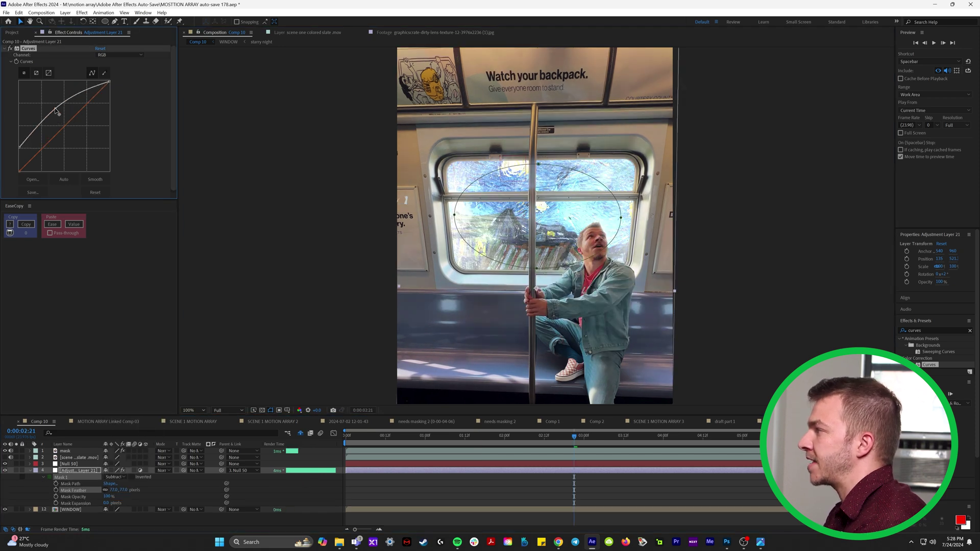
Scrub and play back the shot to check the masked Curves adjustment over the window.
{"action": "key", "text": "space"}
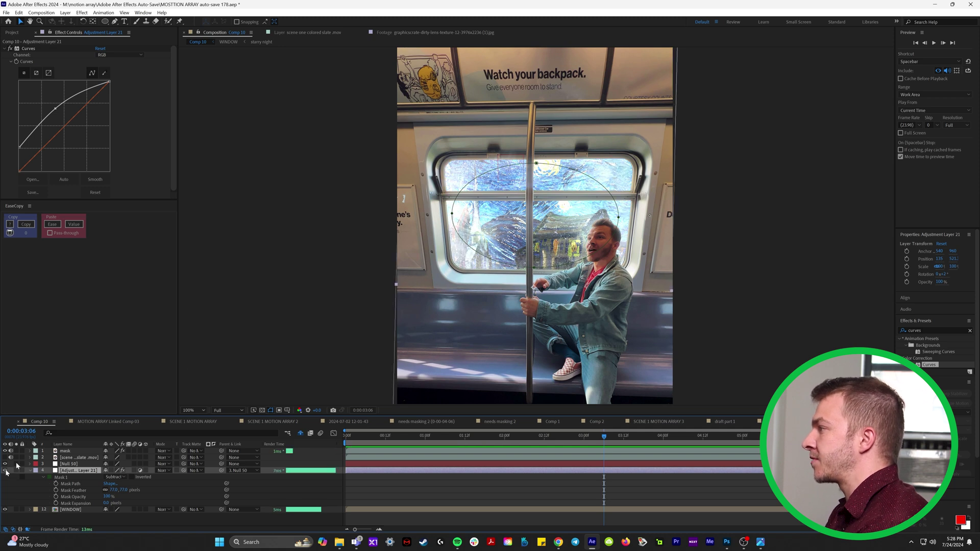
{"action": "key", "text": "period"}
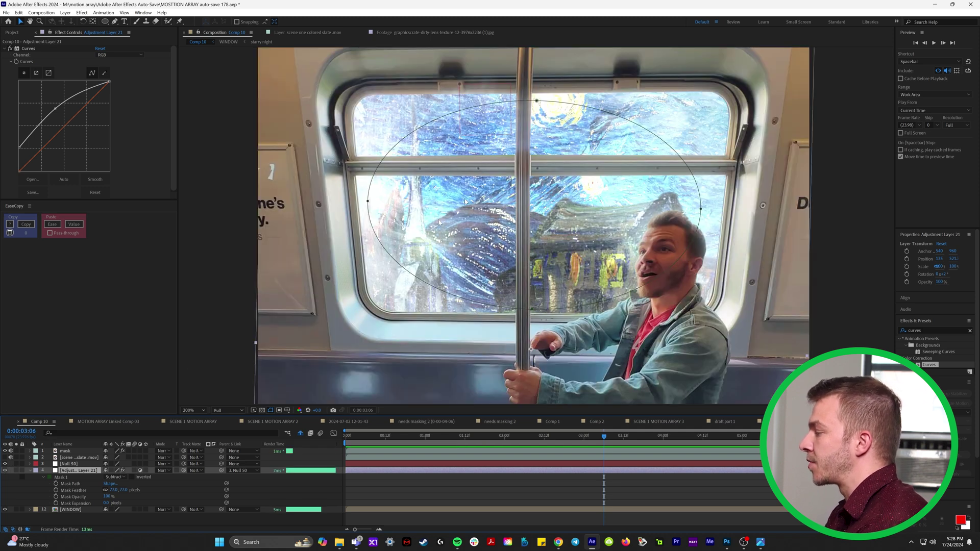
{"action": "left_click_drag", "start_coordinate": [403, 446], "coordinate": [493, 446]}
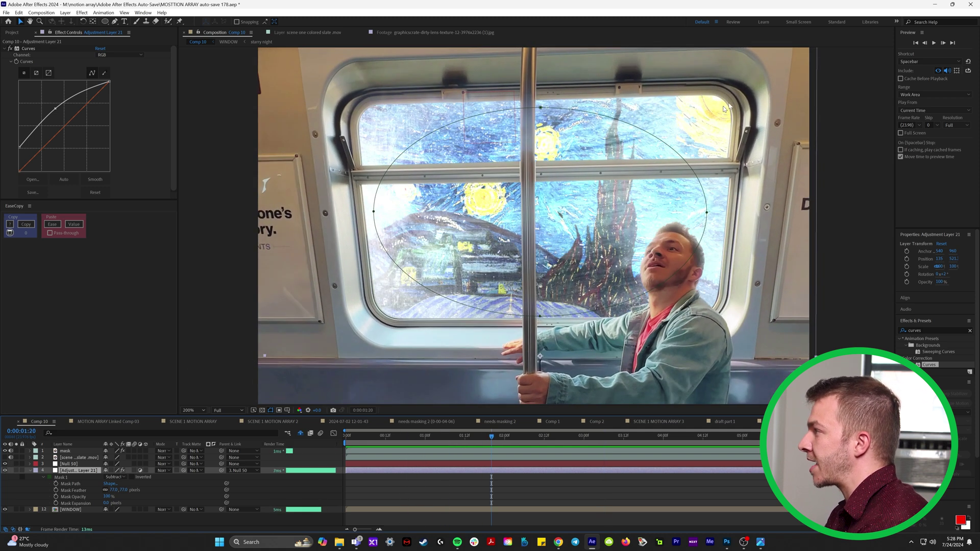
{"action": "key", "text": "space"}
{"action": "key", "text": "comma"}
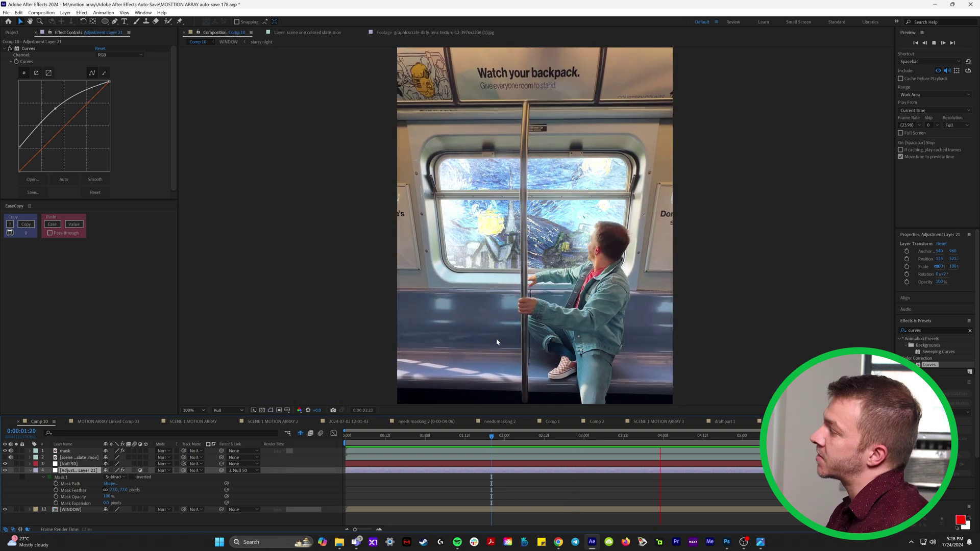
{"action": "key", "text": "space"}
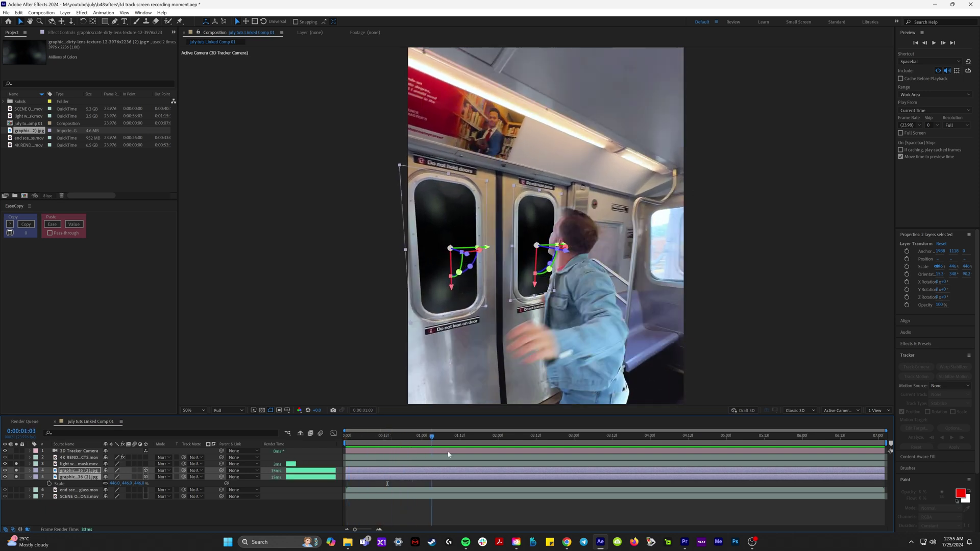
Add copies of the window graphic layers, re-enable Crate's Light Wrap, and preview the composite.
{"action": "left_click_drag", "start_coordinate": [551, 459], "coordinate": [427, 462]}
{"action": "key", "text": "ctrl+shift+z"}
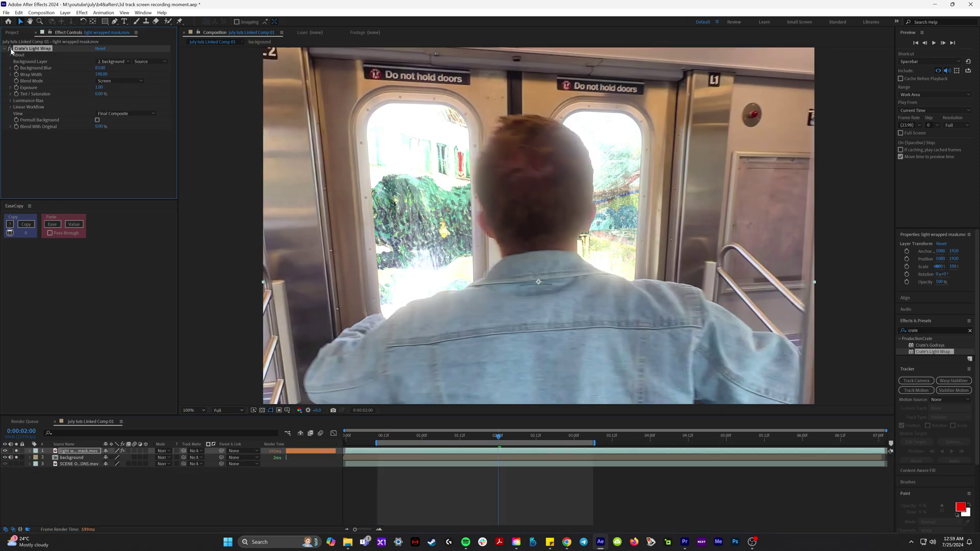
{"action": "left_click", "coordinate": [10, 49]}
{"action": "key", "text": "space"}
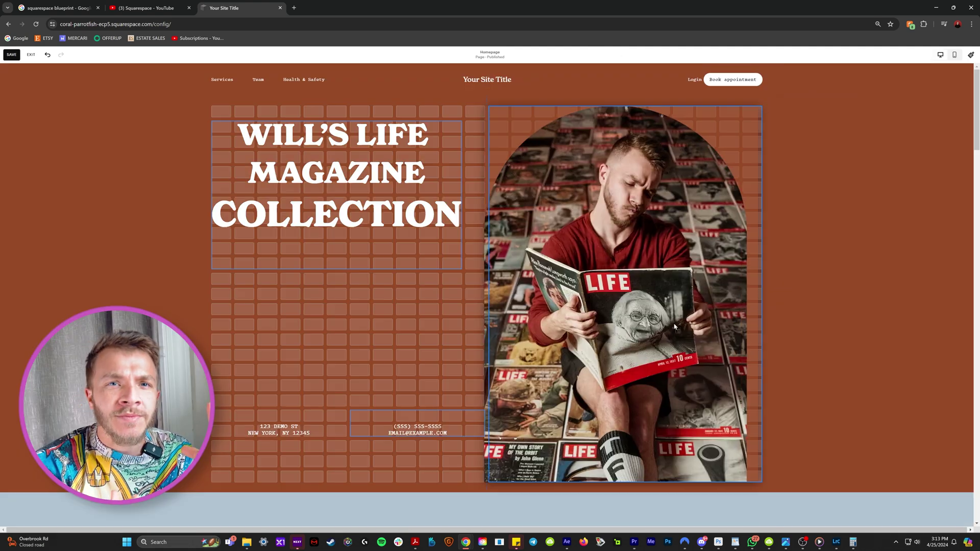
Crop the magazine-reading photo into a parallelogram, then browse the demo store's Cactus product images.
{"action": "left_click", "coordinate": [245, 108]}
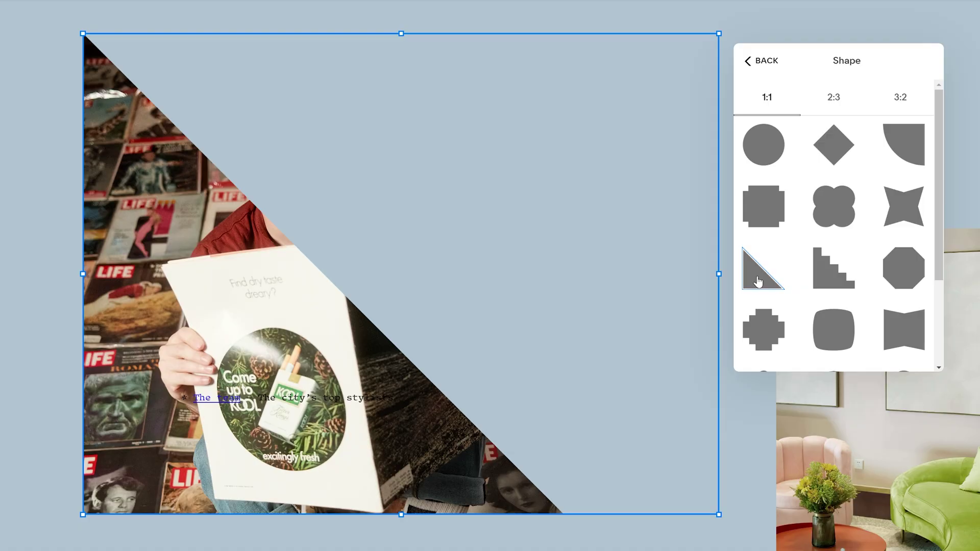
{"action": "left_click", "coordinate": [903, 329]}
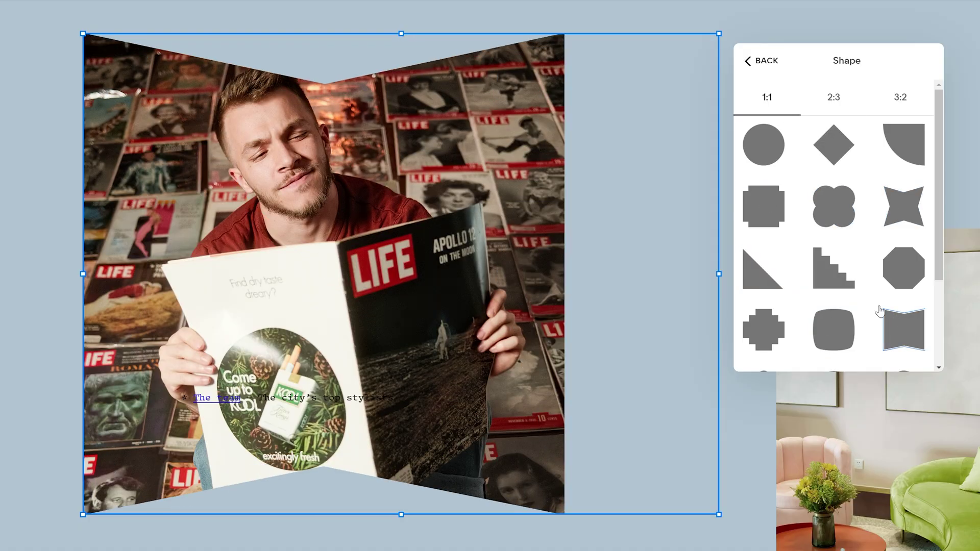
{"action": "left_click", "coordinate": [763, 214]}
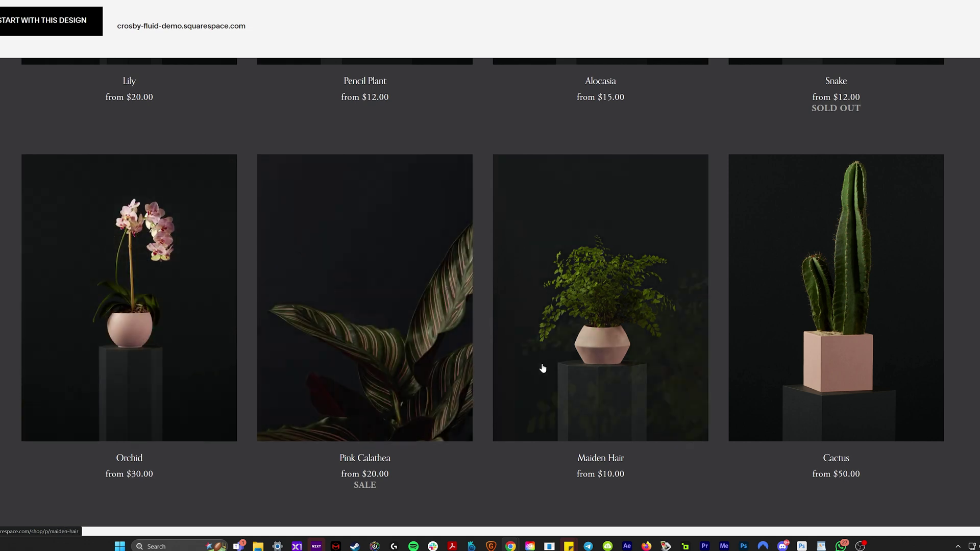
{"action": "left_click", "coordinate": [745, 384]}
{"action": "left_click", "coordinate": [462, 292]}
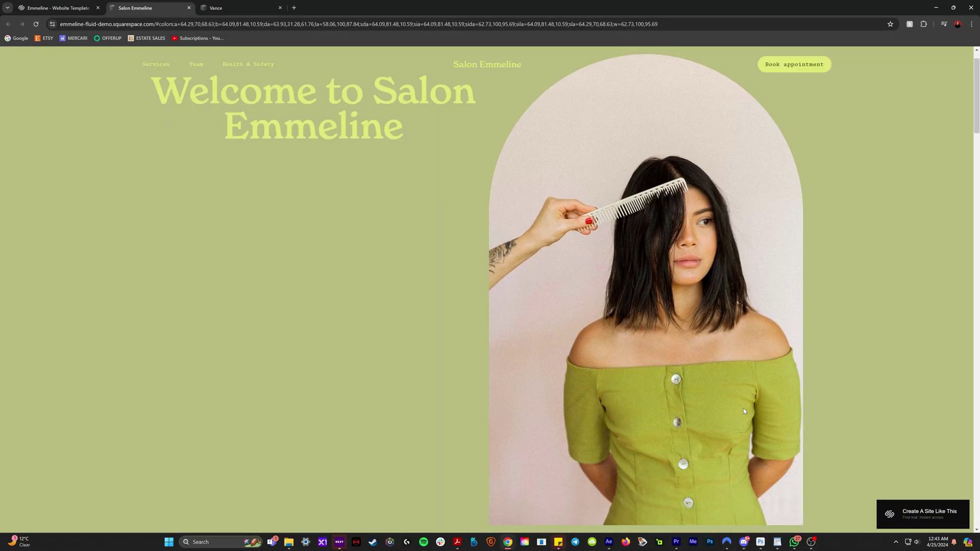
Close the demo site, try the sage-green, pink-navy and yellow-dark presets, then bottom-align the heading.
{"action": "scroll", "coordinate": [745, 411], "scroll_direction": "down", "scroll_amount": 4}
{"action": "scroll", "coordinate": [744, 411], "scroll_direction": "down", "scroll_amount": 4}
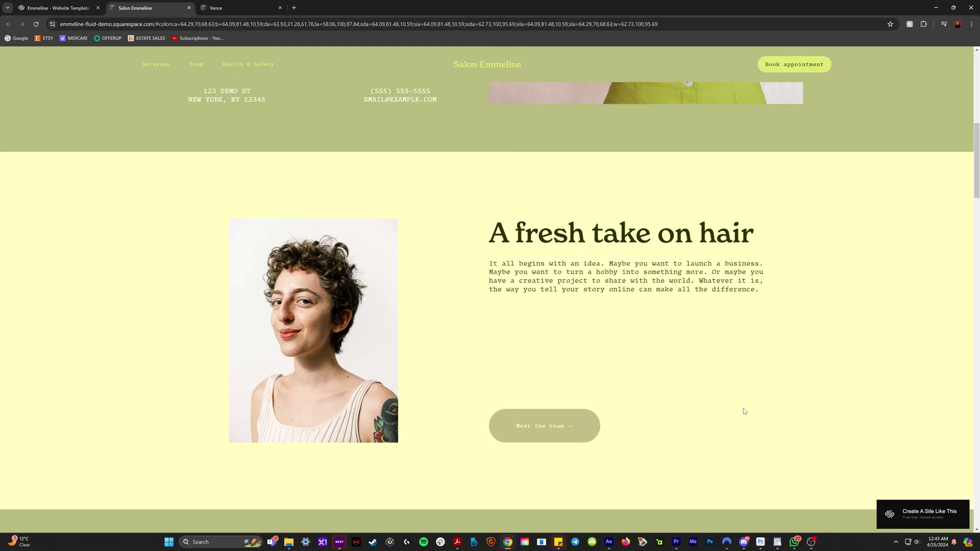
{"action": "scroll", "coordinate": [744, 409], "scroll_direction": "down", "scroll_amount": 8}
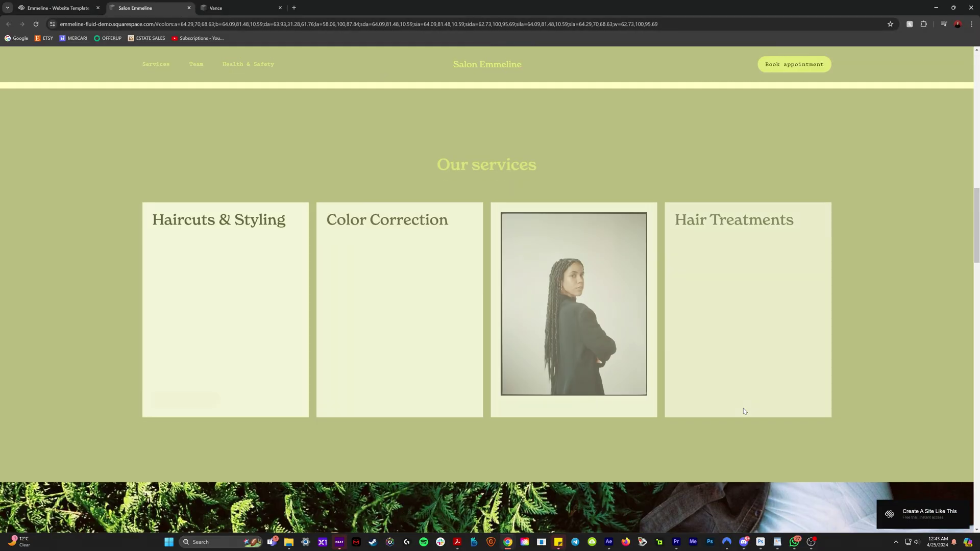
{"action": "key", "text": "ctrl+w"}
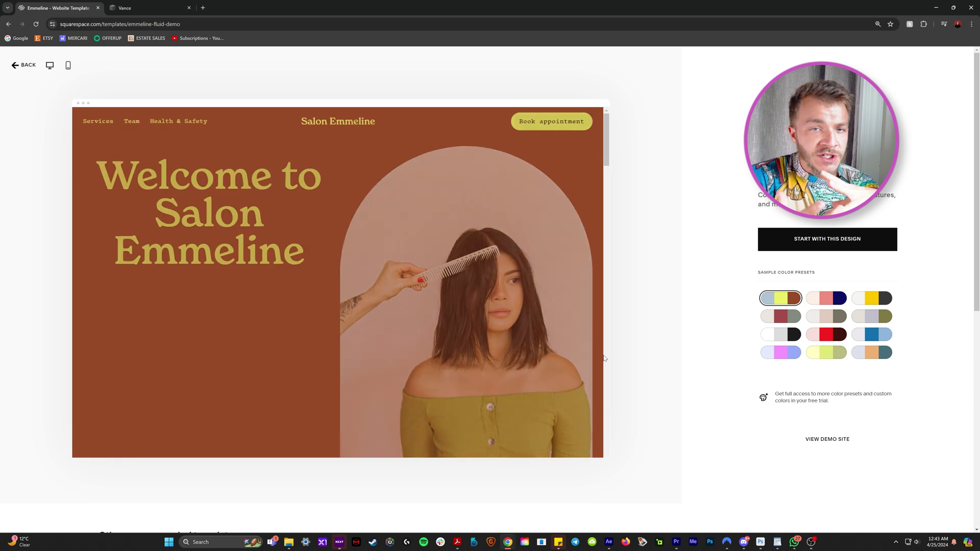
{"action": "left_click", "coordinate": [782, 317]}
{"action": "left_click", "coordinate": [824, 299]}
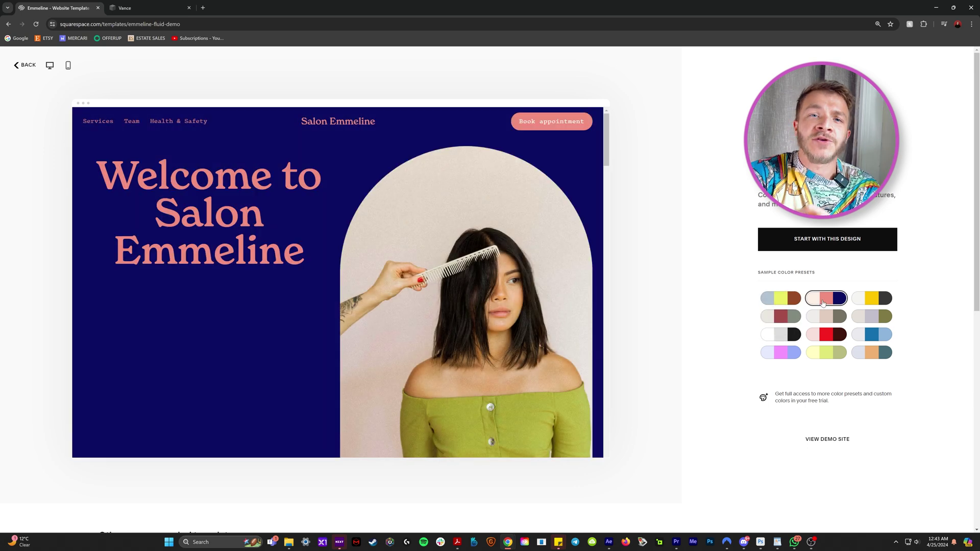
{"action": "left_click", "coordinate": [880, 300]}
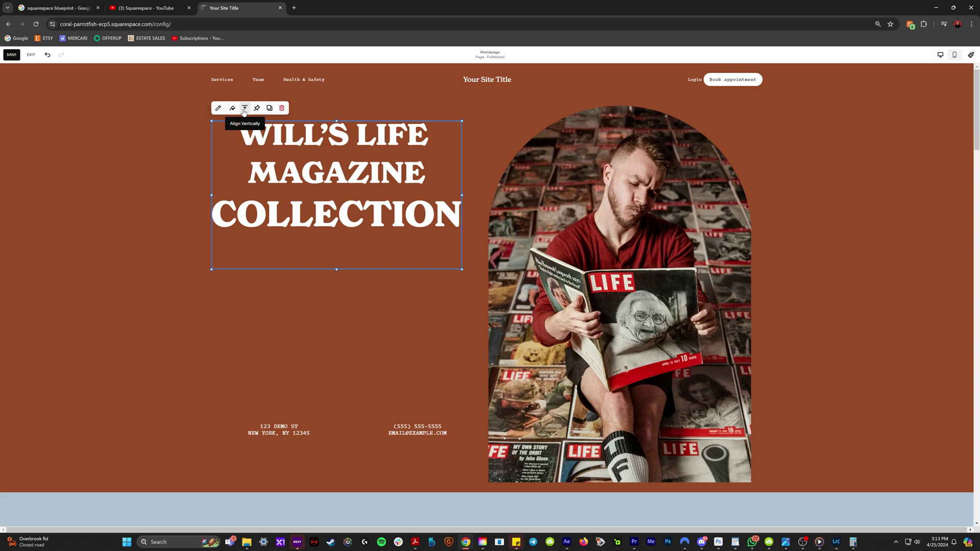
{"action": "left_click", "coordinate": [244, 108]}
{"action": "left_click", "coordinate": [258, 123]}
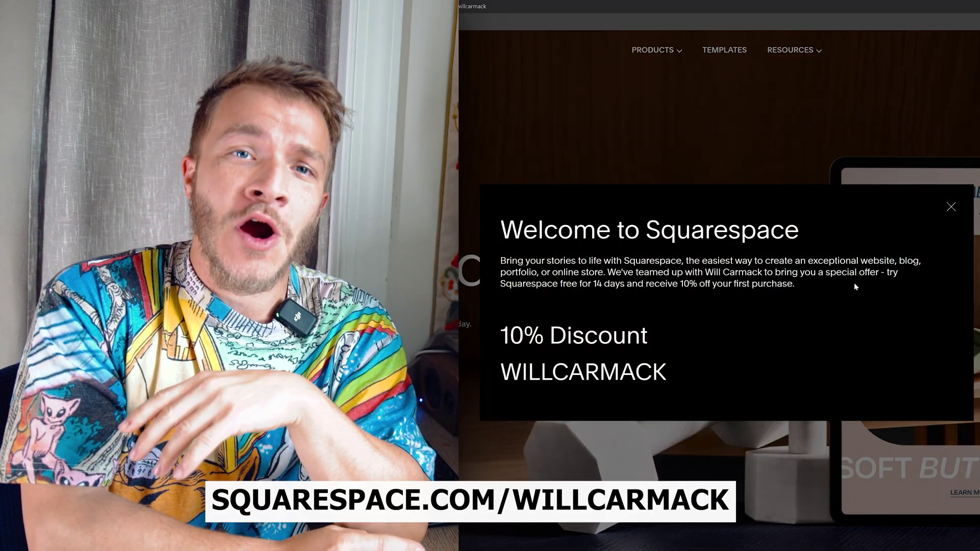
Select the '10% Discount' line and its promo code in the Welcome to Squarespace popup.
{"action": "left_click_drag", "start_coordinate": [494, 334], "coordinate": [670, 381]}
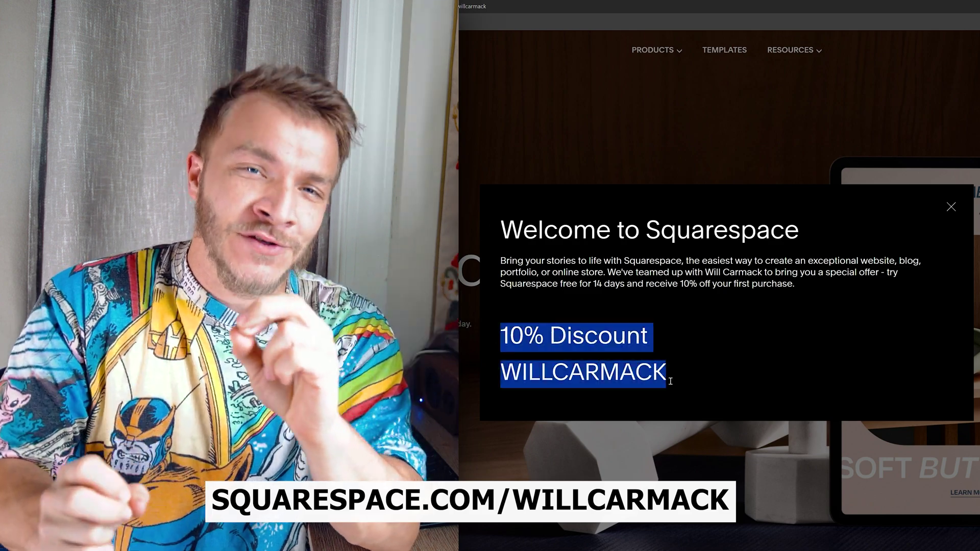